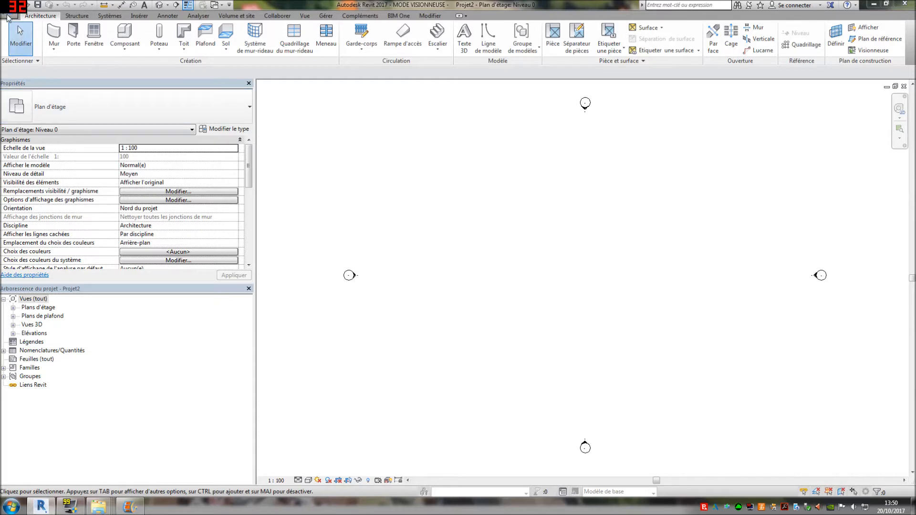
# - Create a new family from the Parking métrique.rft template
pyautogui.click(10, 16)
pyautogui.moveTo(31, 43)
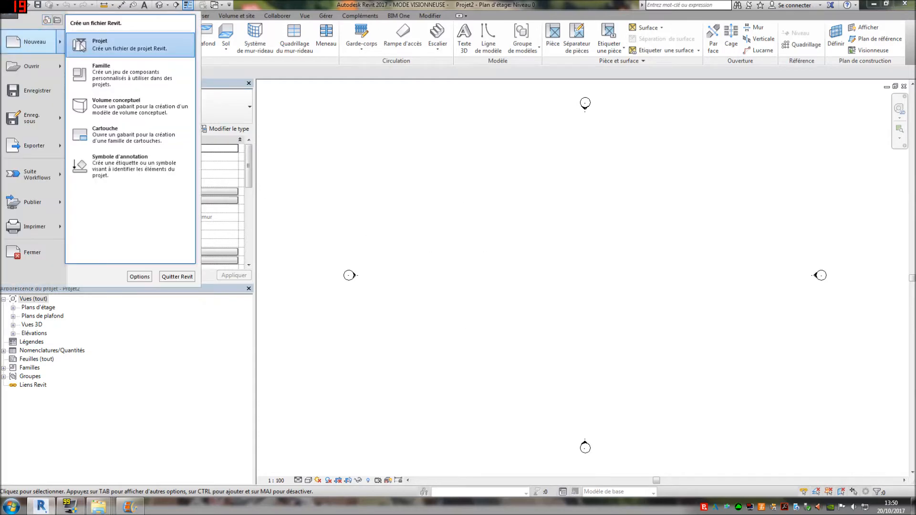
pyautogui.click(96, 76)
pyautogui.moveTo(517, 132); pyautogui.dragTo(518, 229)
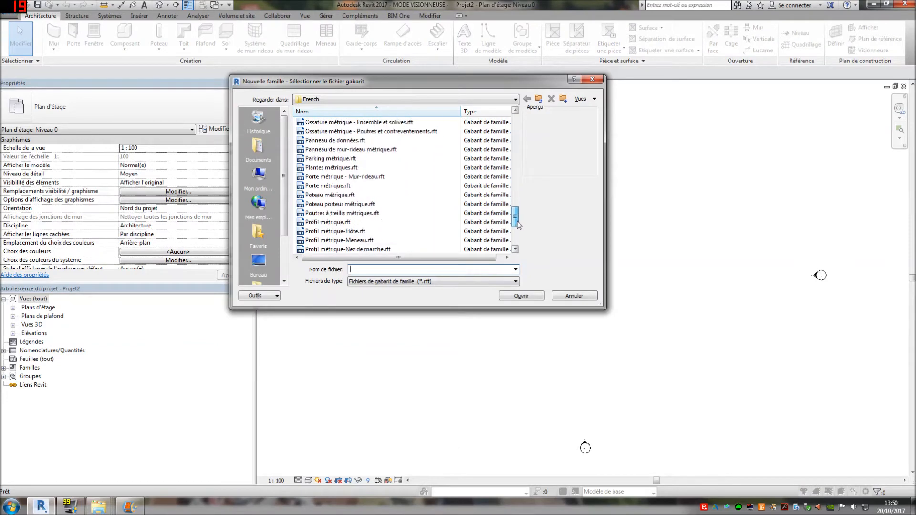
pyautogui.click(351, 161)
pyautogui.click(521, 296)
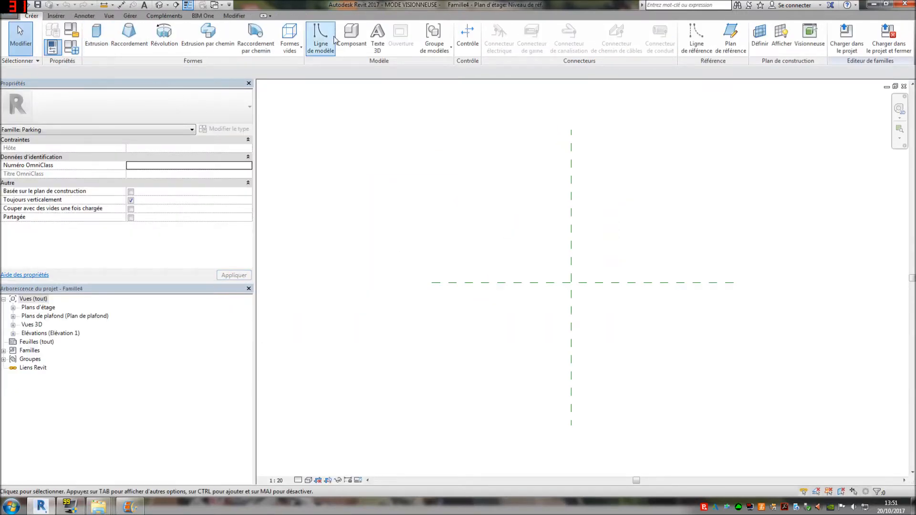
# - Draw a closed rectangular strip of model lines, 5000 long and 100 wide, running down from the intersection of the reference planes
pyautogui.click(331, 40)
pyautogui.scroll(-2, 572, 306)
pyautogui.click(571, 295)
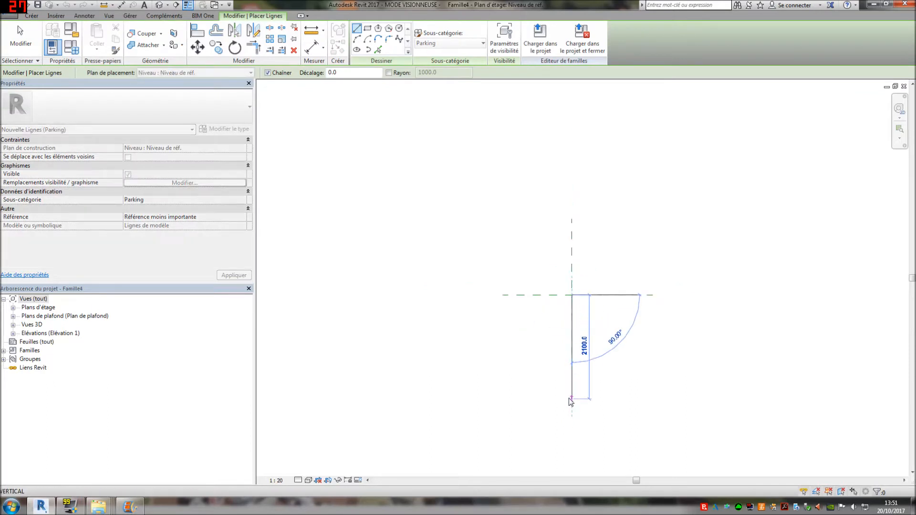
pyautogui.write('5000')
pyautogui.press('Return')
pyautogui.scroll(-2, 616, 382)
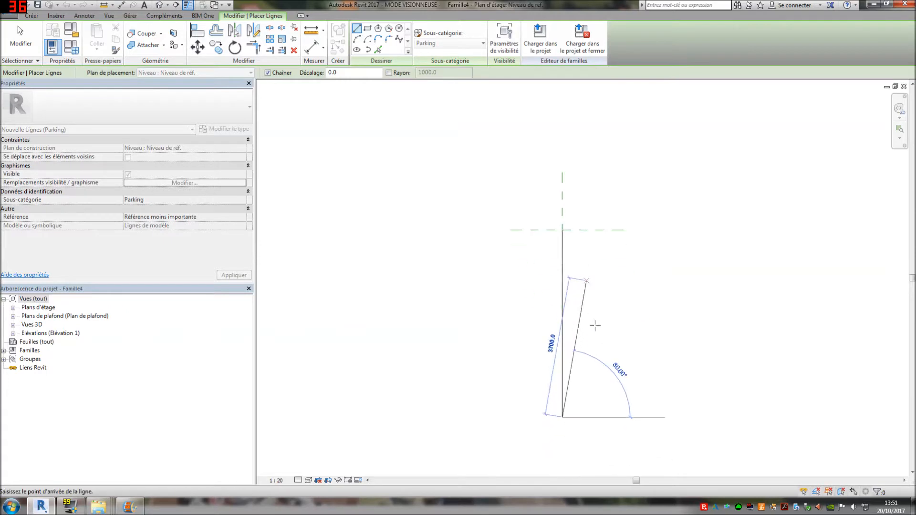
pyautogui.write('100')
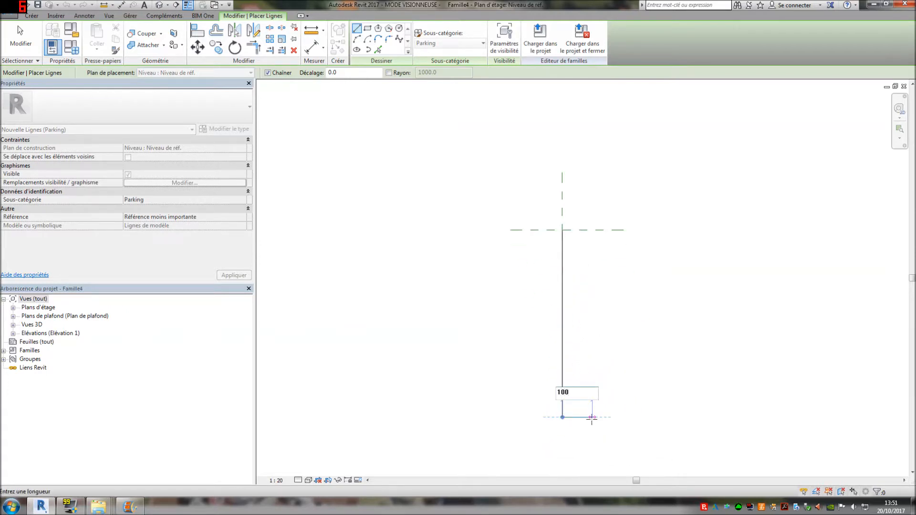
pyautogui.press('Return')
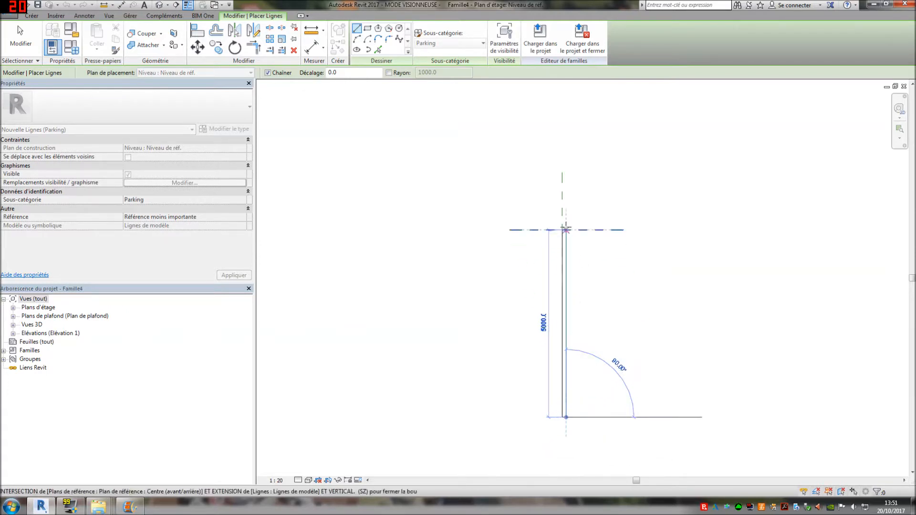
pyautogui.click(565, 230)
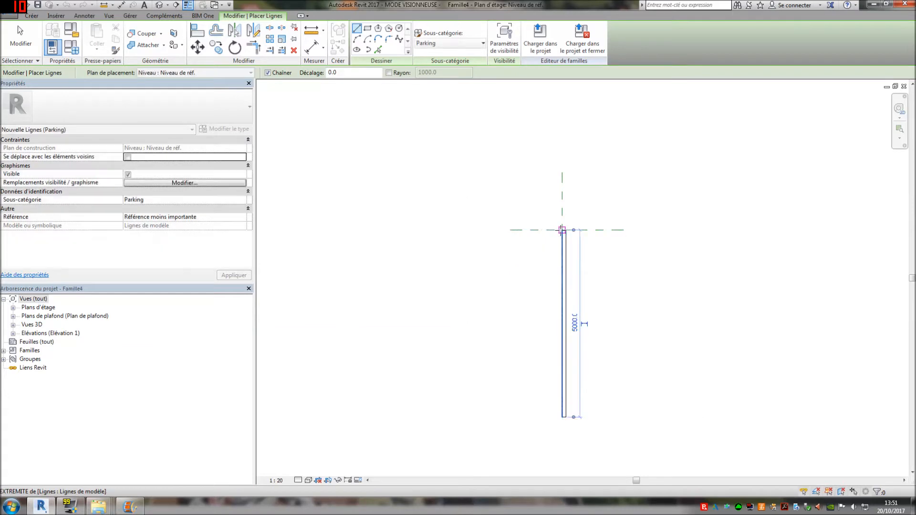
pyautogui.press('Escape')
pyautogui.press('Escape')
# - Copy the whole strip 2500 horizontally to the right
pyautogui.moveTo(601, 410); pyautogui.dragTo(550, 225)
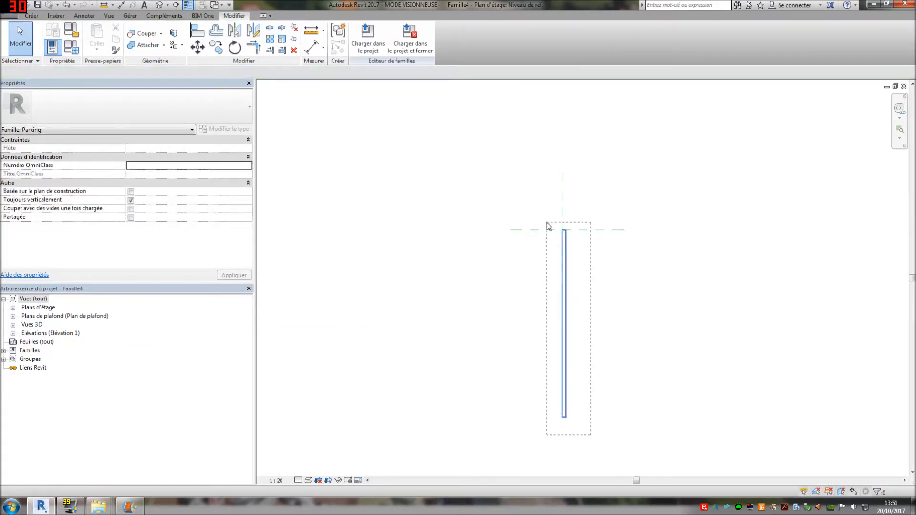
pyautogui.click(215, 47)
pyautogui.scroll(2, 580, 224)
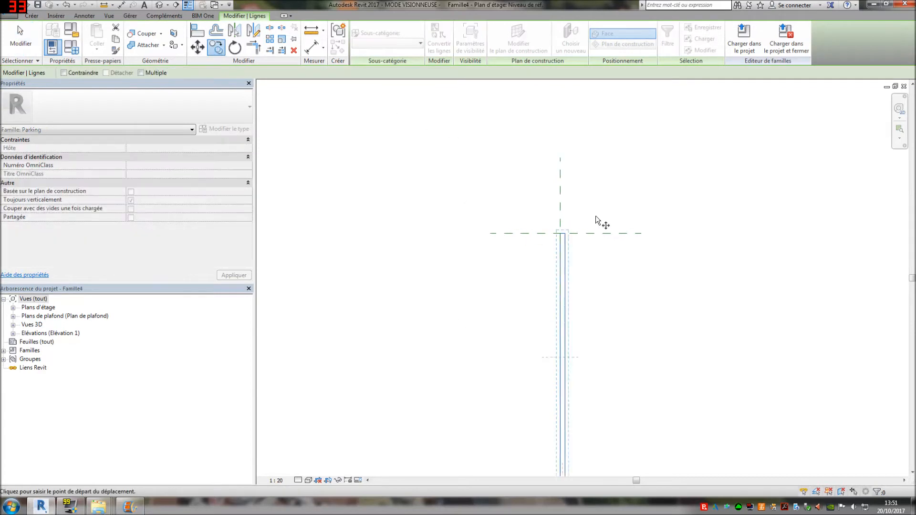
pyautogui.click(559, 236)
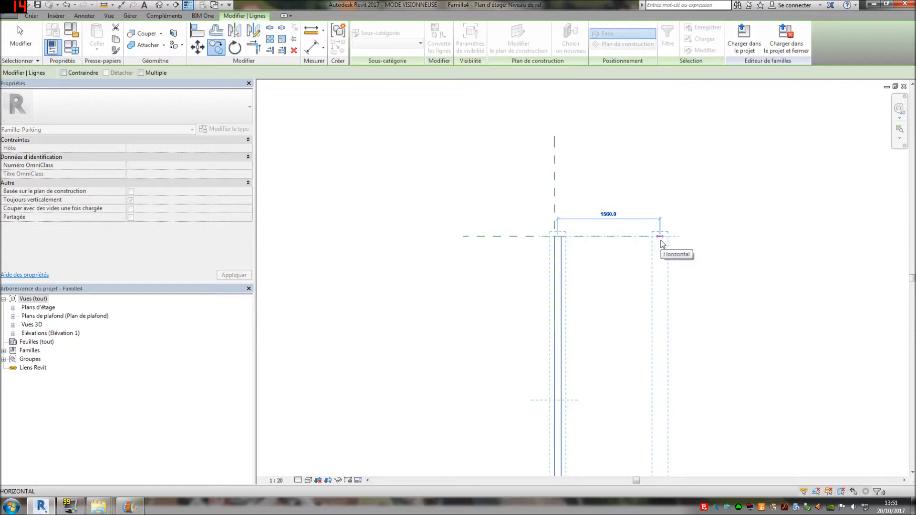
pyautogui.write('2500')
pyautogui.press('Return')
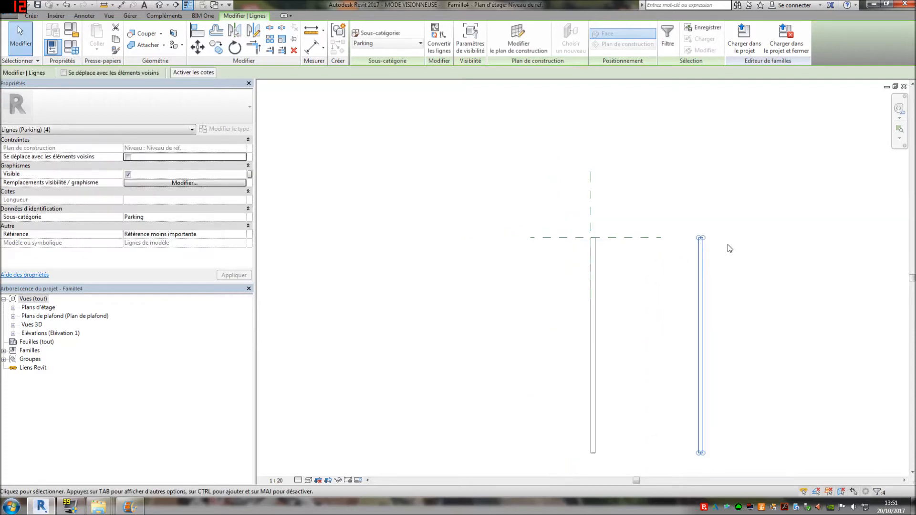
pyautogui.press('Escape')
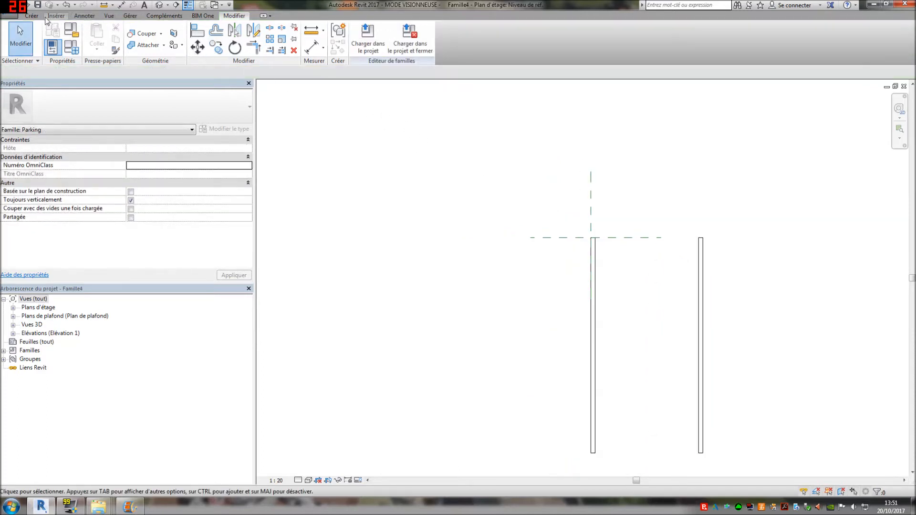
# - Draw a horizontal model line about 2400 long joining the upper ends of the two strips
pyautogui.click(32, 15)
pyautogui.click(321, 38)
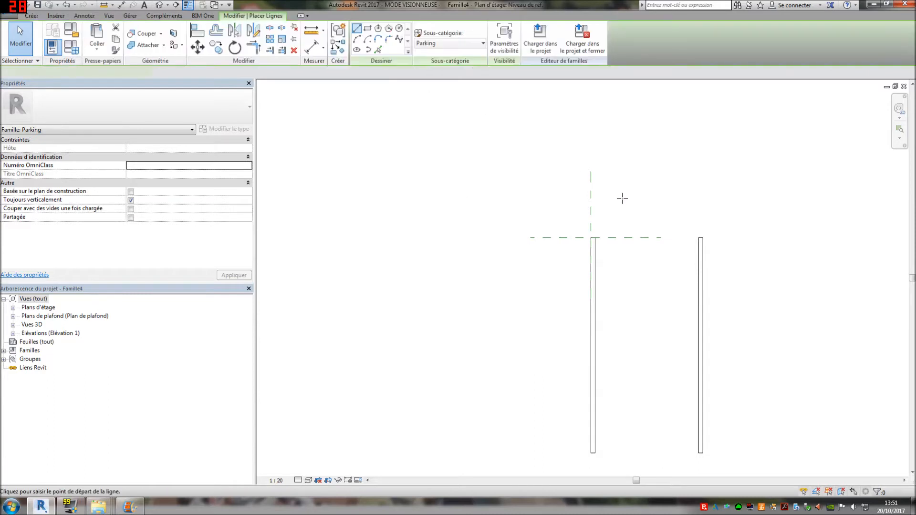
pyautogui.click(595, 238)
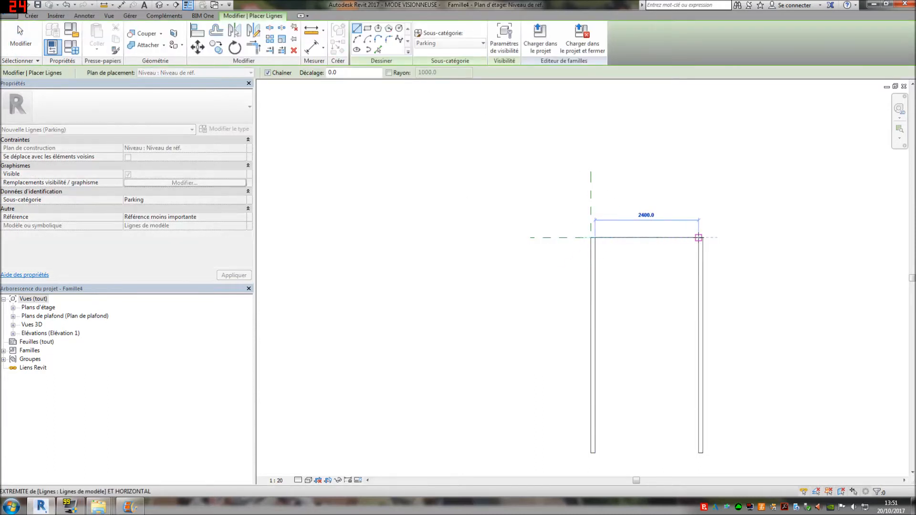
pyautogui.click(701, 238)
pyautogui.press('Escape')
pyautogui.press('Escape')
# - Group all the parking space lines into a model group named "place de parking"
pyautogui.scroll(-2, 751, 306)
pyautogui.moveTo(751, 306); pyautogui.dragTo(638, 303, button='middle')
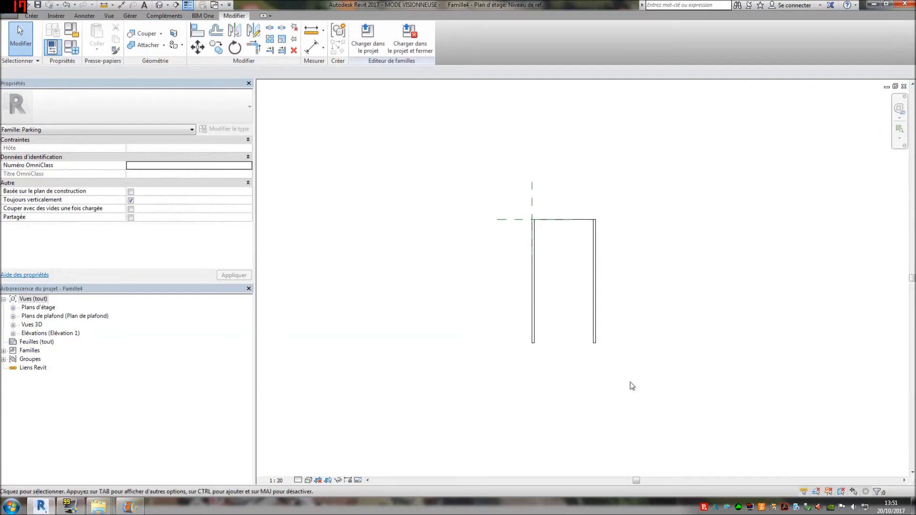
pyautogui.moveTo(653, 370); pyautogui.dragTo(501, 214)
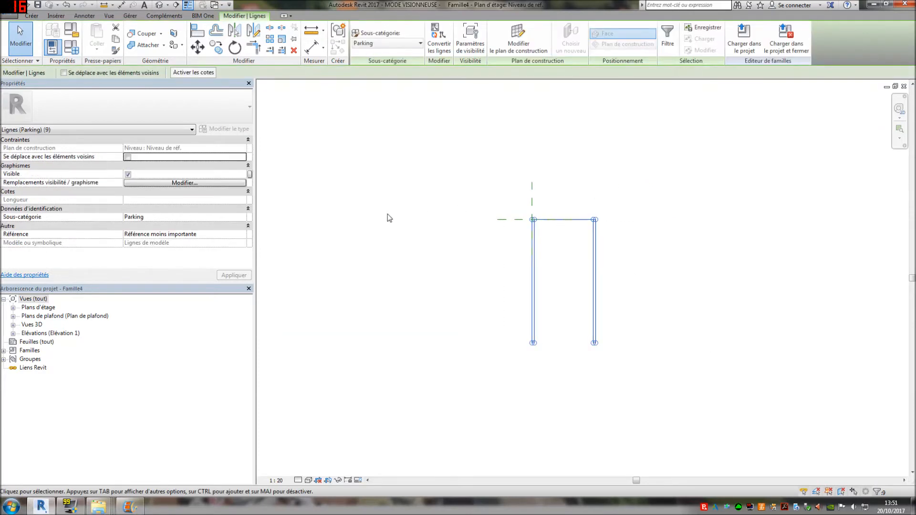
pyautogui.click(338, 32)
pyautogui.press('BackSpace')
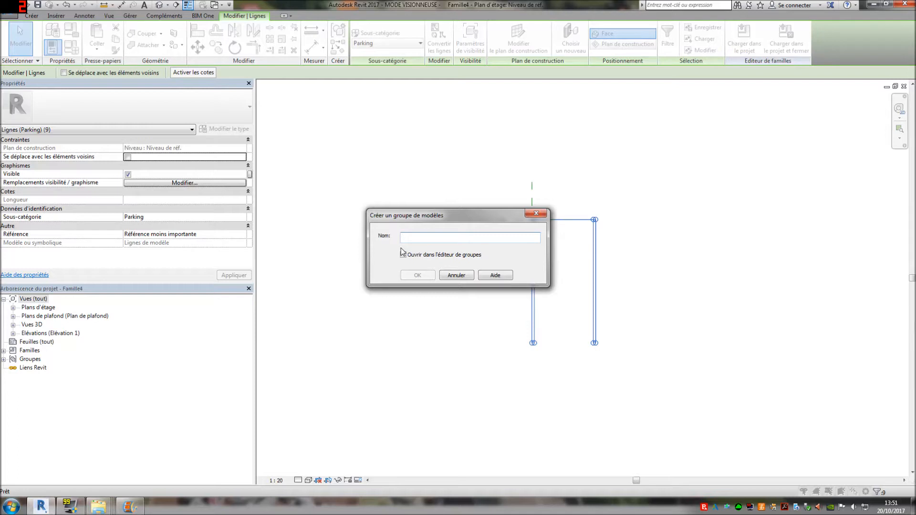
pyautogui.write('place d')
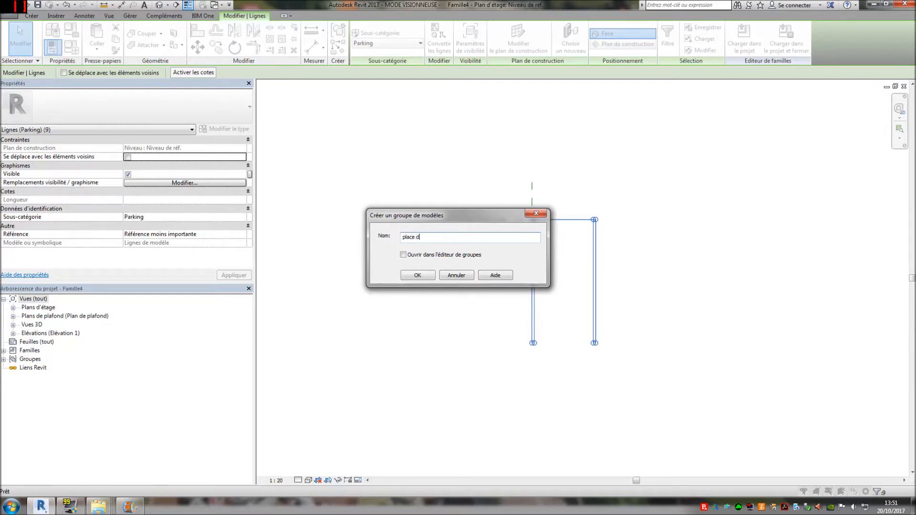
pyautogui.write('e parking')
pyautogui.click(411, 276)
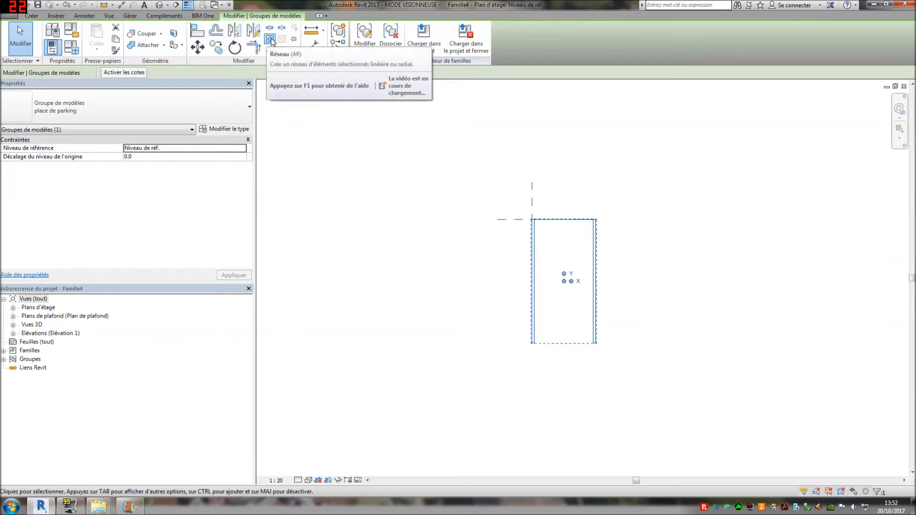
# - Create a linear array of the group with 2 items, spaced from the left strip's top midpoint to the right strip's
pyautogui.click(270, 40)
pyautogui.scroll(3, 593, 215)
pyautogui.scroll(1, 491, 229)
pyautogui.click(491, 229)
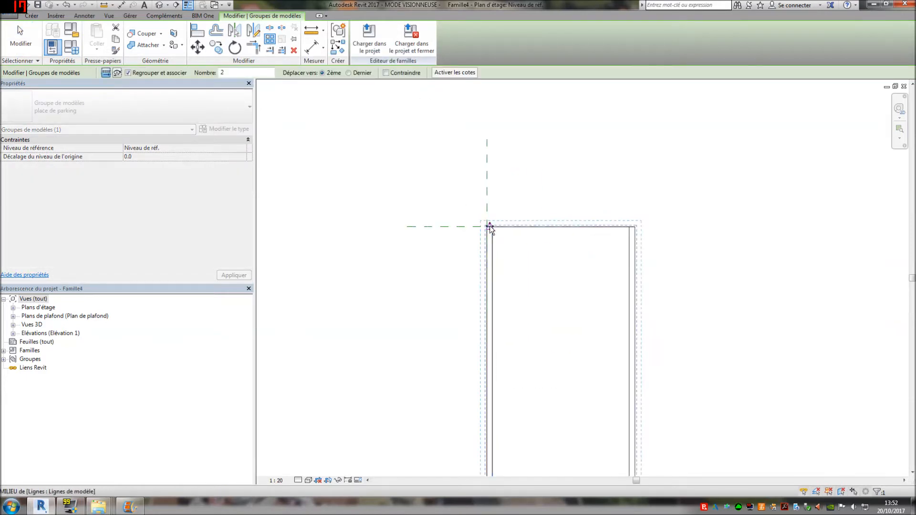
pyautogui.scroll(1, 633, 225)
pyautogui.click(632, 227)
pyautogui.scroll(-2, 661, 222)
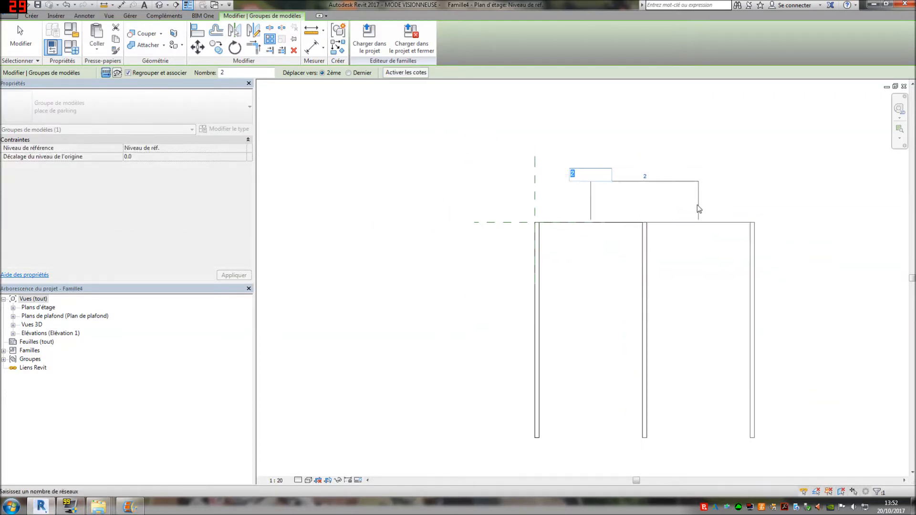
pyautogui.press('Return')
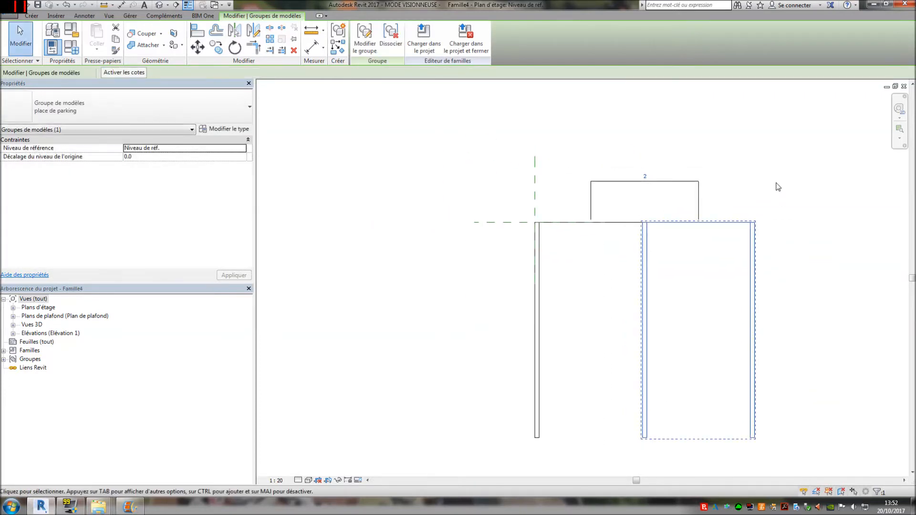
pyautogui.press('Escape')
# - Label the array's item count with a new instance family parameter named "copie reseaux"
pyautogui.moveTo(787, 249); pyautogui.dragTo(706, 258, button='middle')
pyautogui.scroll(-2, 702, 254)
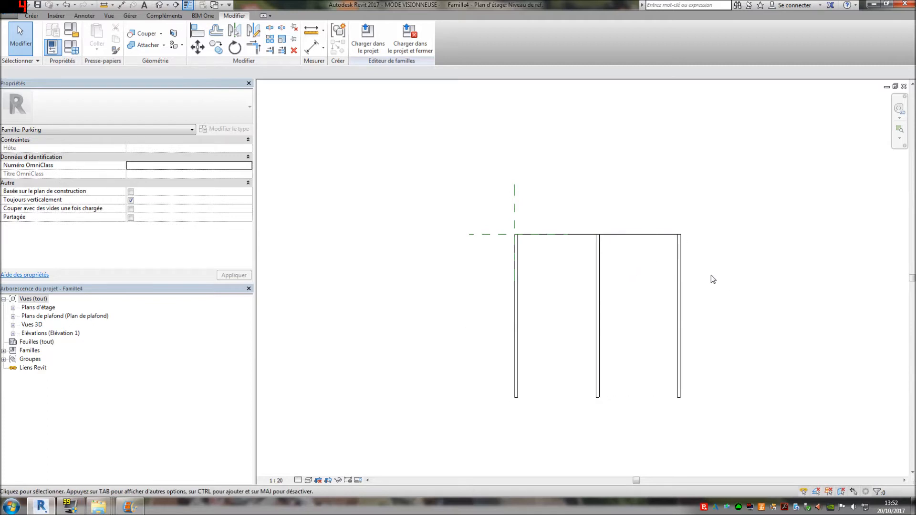
pyautogui.click(681, 279)
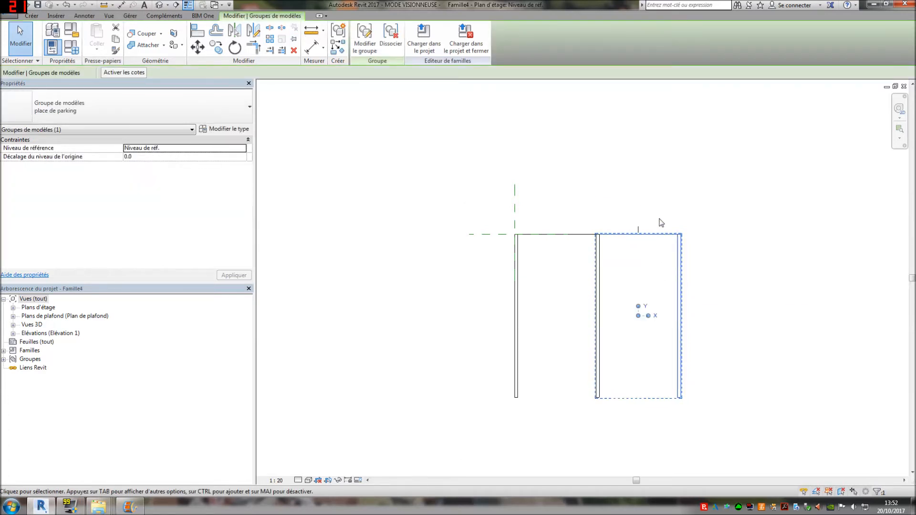
pyautogui.click(639, 227)
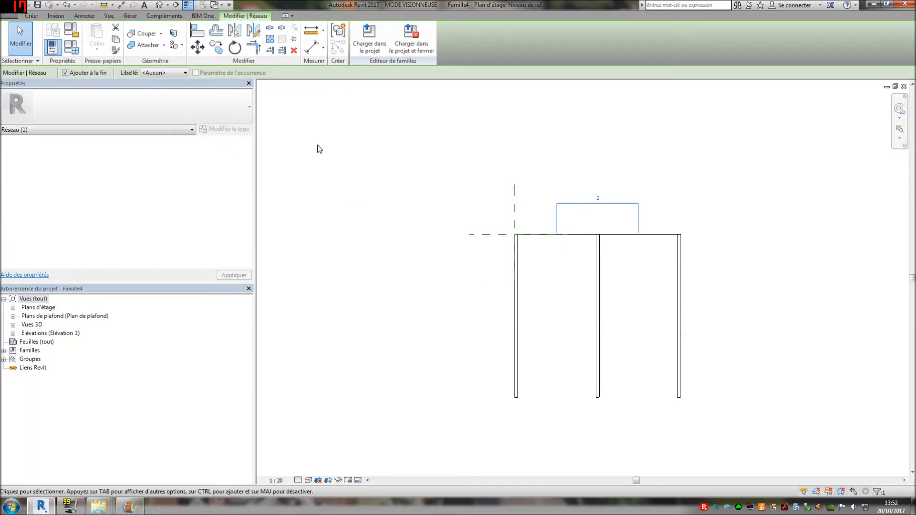
pyautogui.click(164, 73)
pyautogui.click(161, 88)
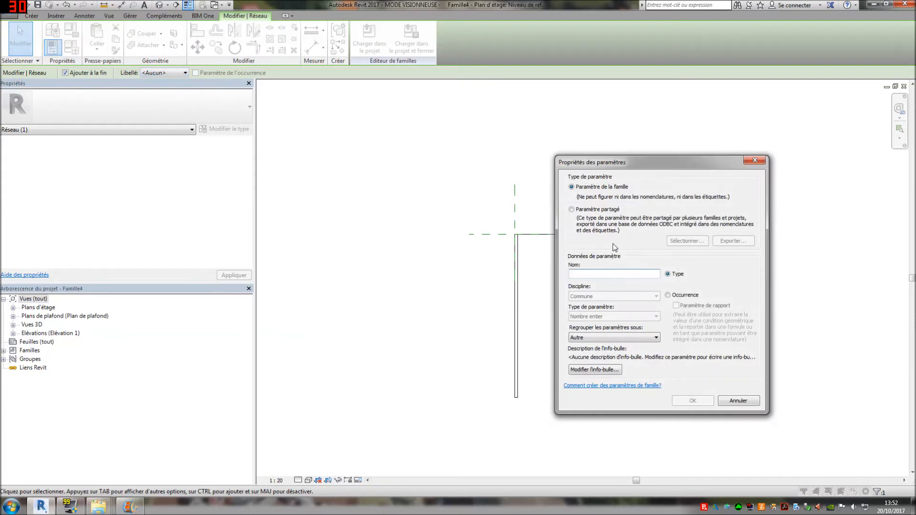
pyautogui.click(668, 295)
pyautogui.write('cop')
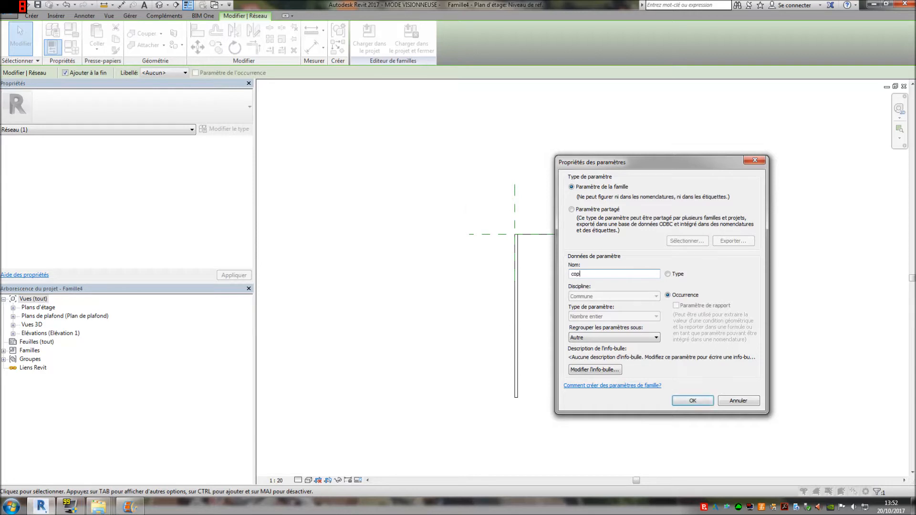
pyautogui.write('ie reseaux 2')
pyautogui.click(692, 400)
pyautogui.click(453, 278)
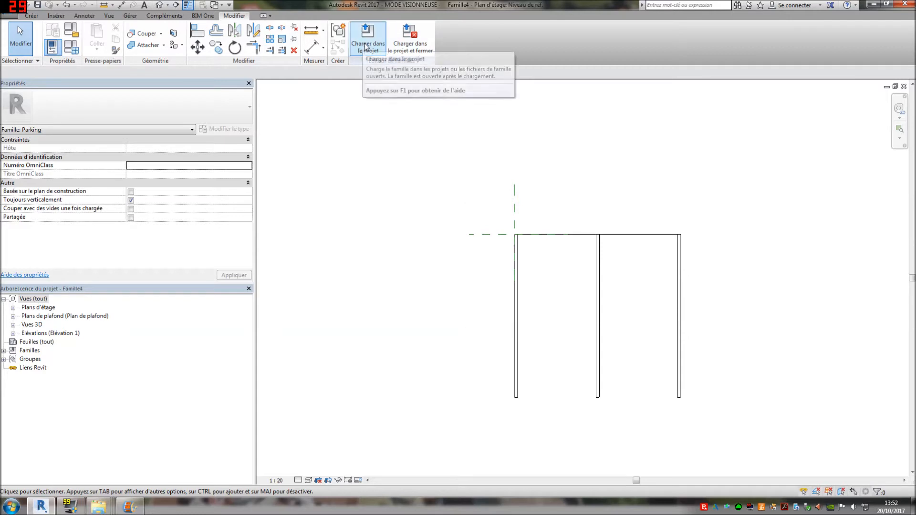
# - Load the parking family into the project and place one instance between the elevation markers, left of centre
pyautogui.click(365, 47)
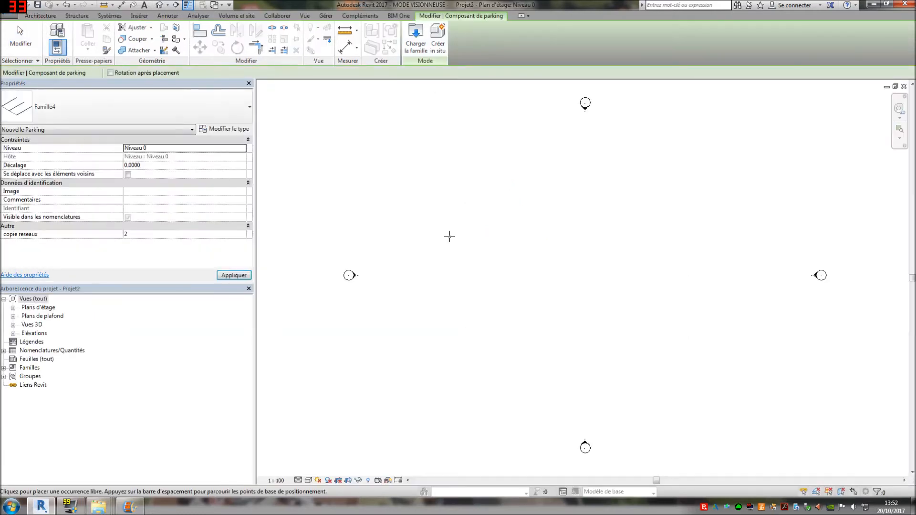
pyautogui.click(479, 257)
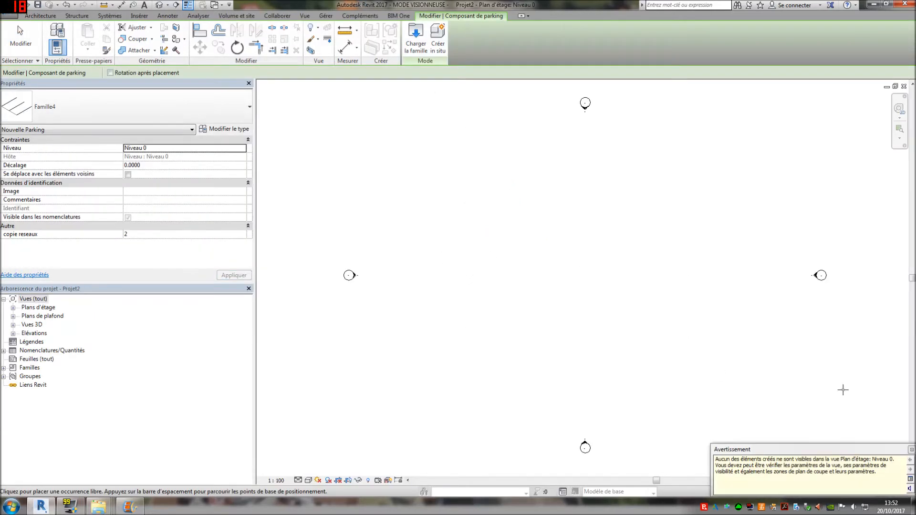
pyautogui.press('Escape')
pyautogui.press('Escape')
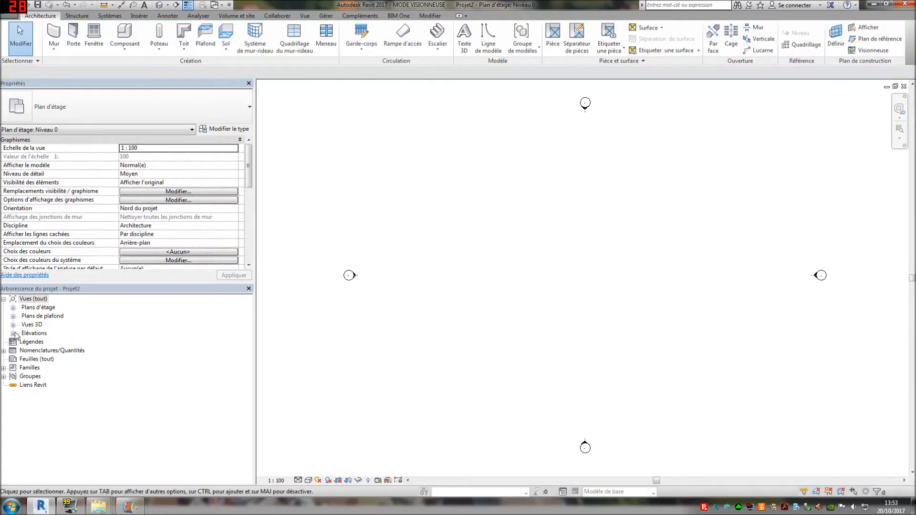
# - Open the Plan Masse floor plan view
pyautogui.click(13, 308)
pyautogui.click(45, 341)
pyautogui.doubleClick(45, 341)
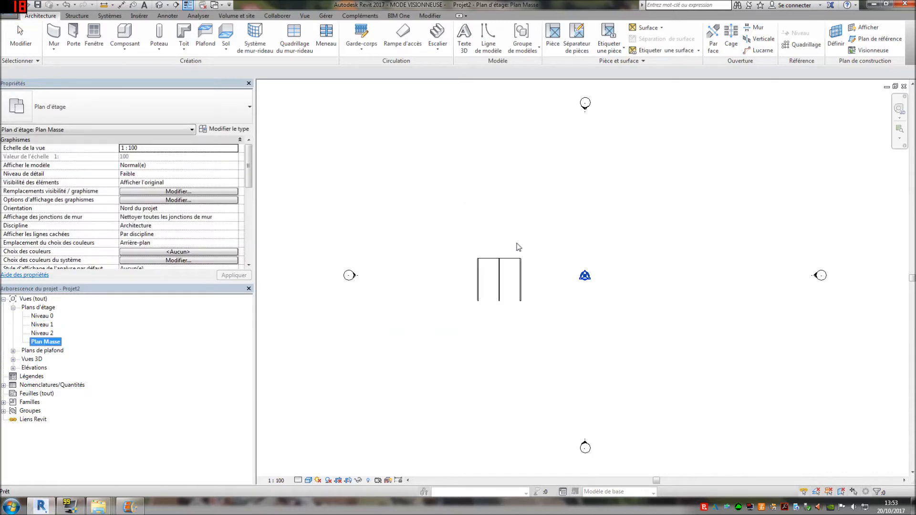
# - Set the placed parking instance's "copie reseaux" parameter to 10
pyautogui.click(523, 293)
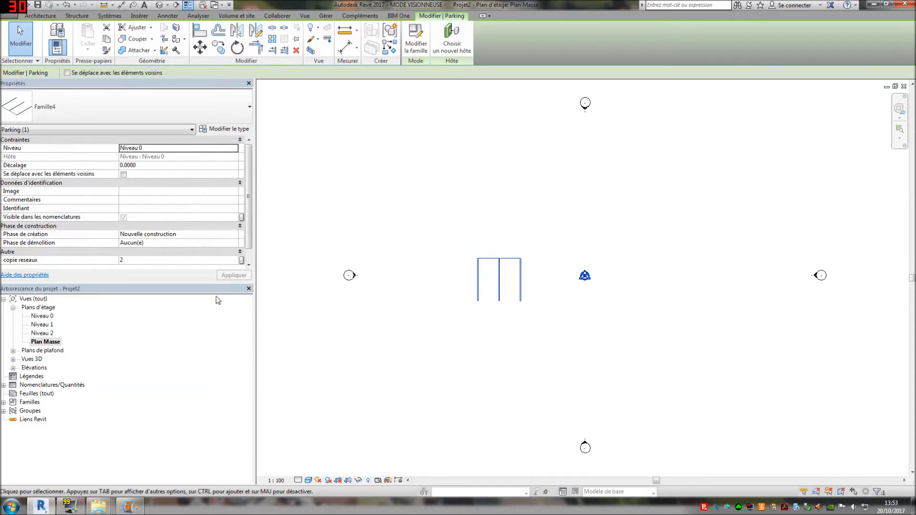
pyautogui.click(196, 260)
pyautogui.write('10')
pyautogui.press('Return')
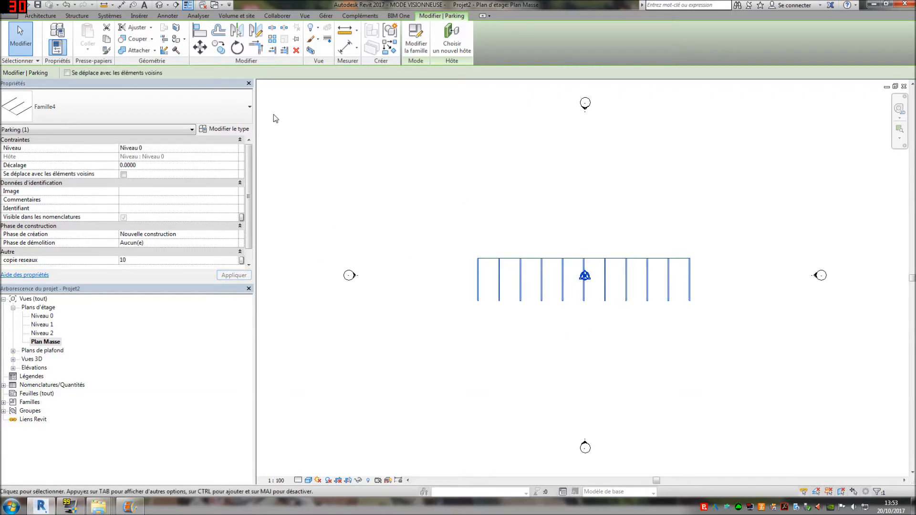
# - Move the parking row up above the plan's centre and set its "copie reseaux" parameter to 9
pyautogui.click(200, 48)
pyautogui.click(479, 256)
pyautogui.click(484, 165)
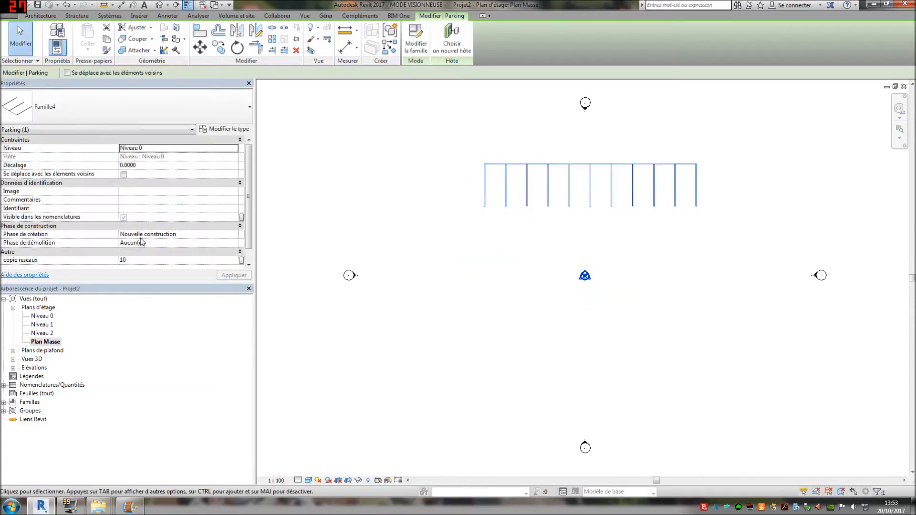
pyautogui.click(162, 261)
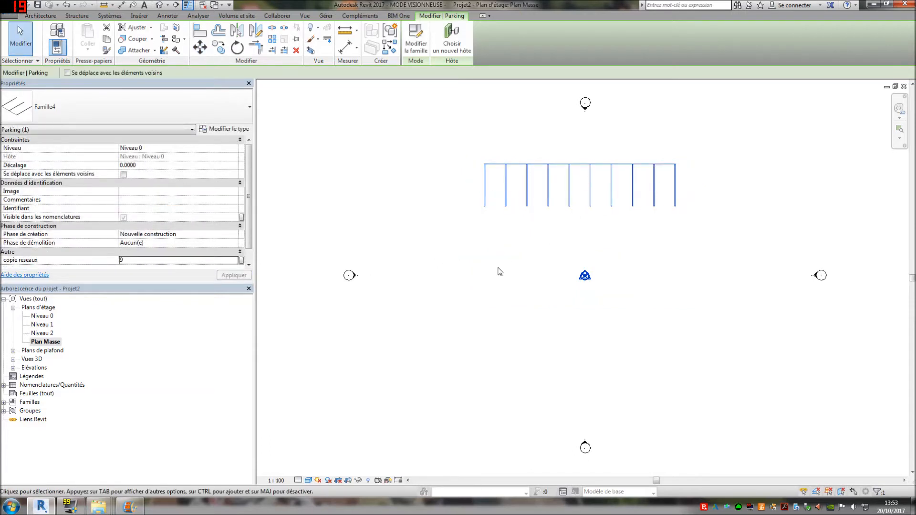
pyautogui.click(498, 271)
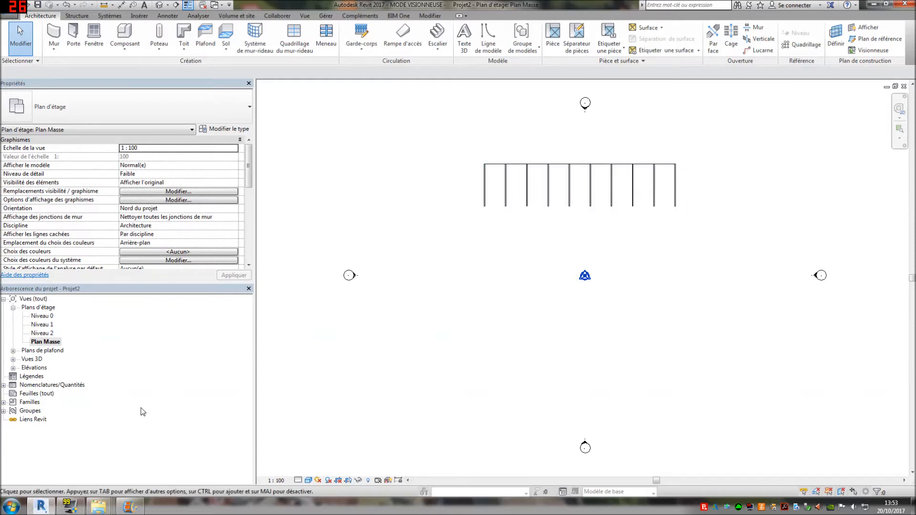
# - Start a new component schedule for the Parking category, keeping the name "Nomenclature du parking" and the phase "Nouvelle construction"
pyautogui.click(4, 386)
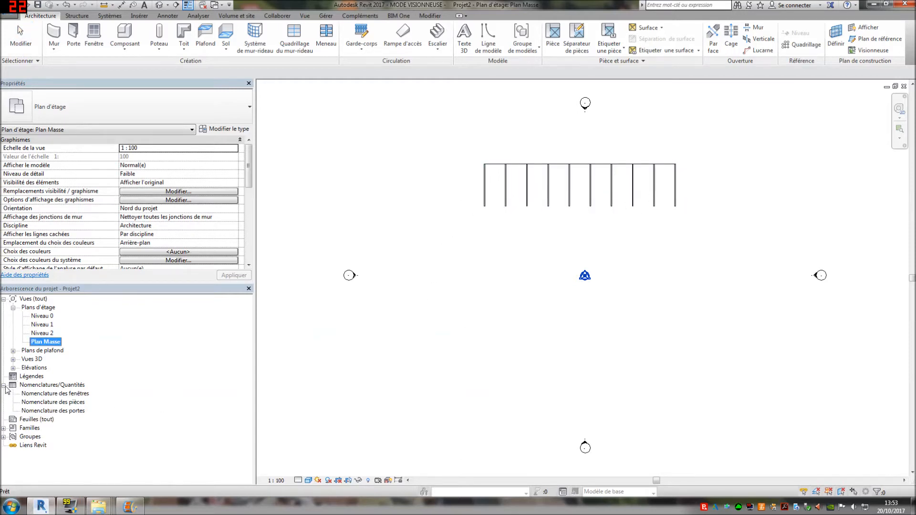
pyautogui.rightClick(51, 384)
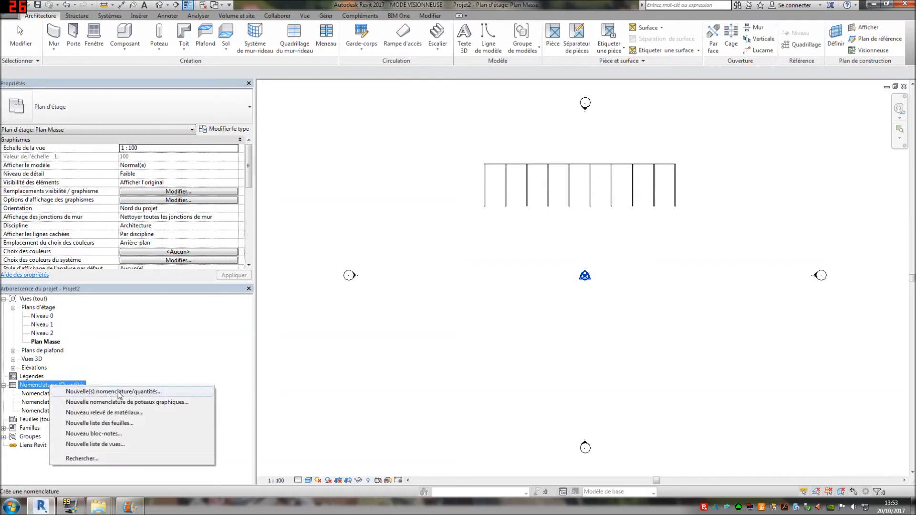
pyautogui.click(96, 392)
pyautogui.scroll(-15, 387, 359)
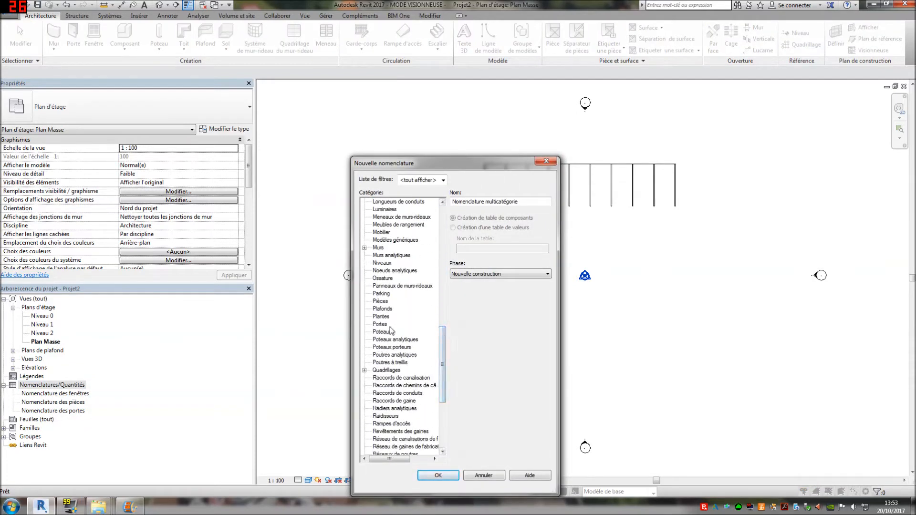
pyautogui.click(383, 294)
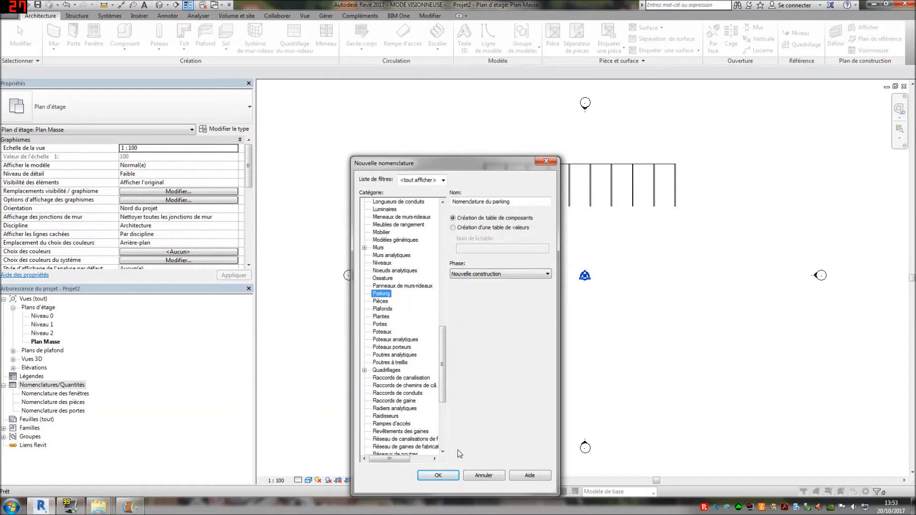
pyautogui.click(442, 475)
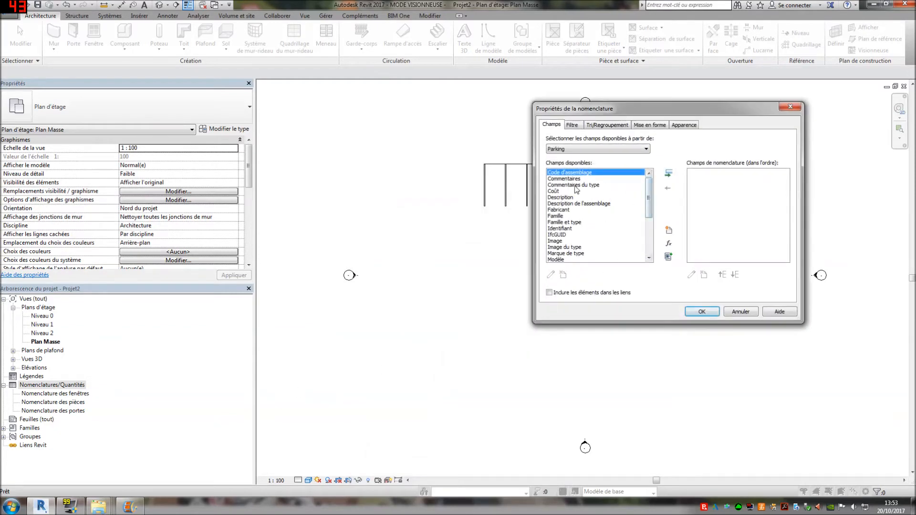
# - Add the Famille and Niveau fields to the parking schedule and generate it
pyautogui.click(571, 217)
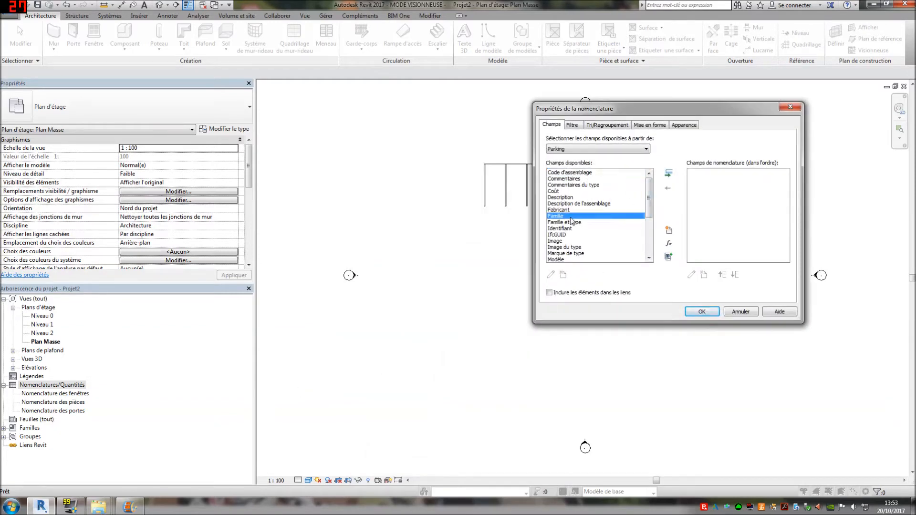
pyautogui.click(668, 174)
pyautogui.moveTo(648, 210); pyautogui.dragTo(646, 234)
pyautogui.click(614, 210)
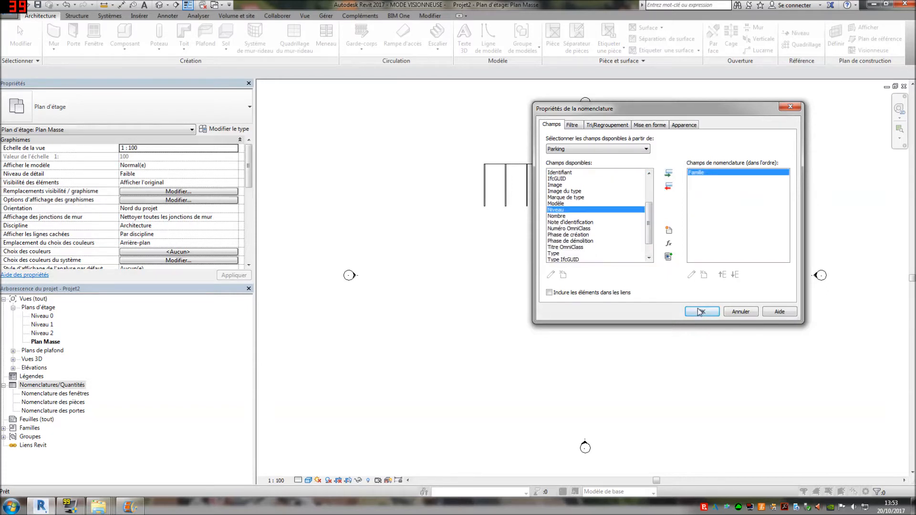
pyautogui.click(668, 174)
pyautogui.click(709, 313)
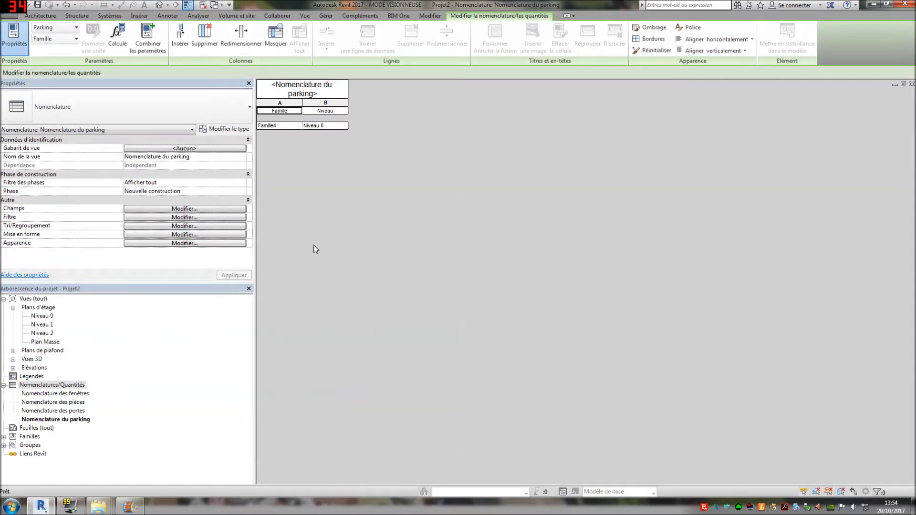
# - Replace the Niveau field of the parking schedule with the Nombre field
pyautogui.click(186, 211)
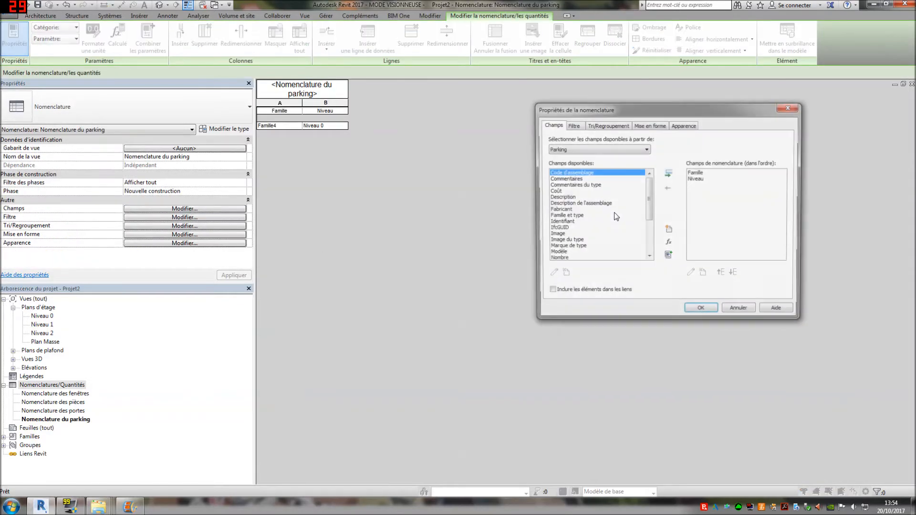
pyautogui.click(708, 179)
pyautogui.click(668, 187)
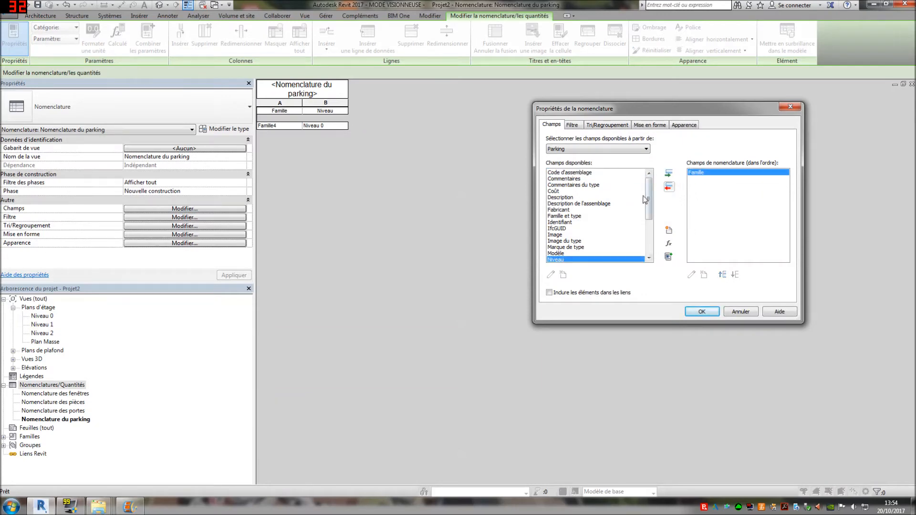
pyautogui.moveTo(647, 201); pyautogui.dragTo(647, 206)
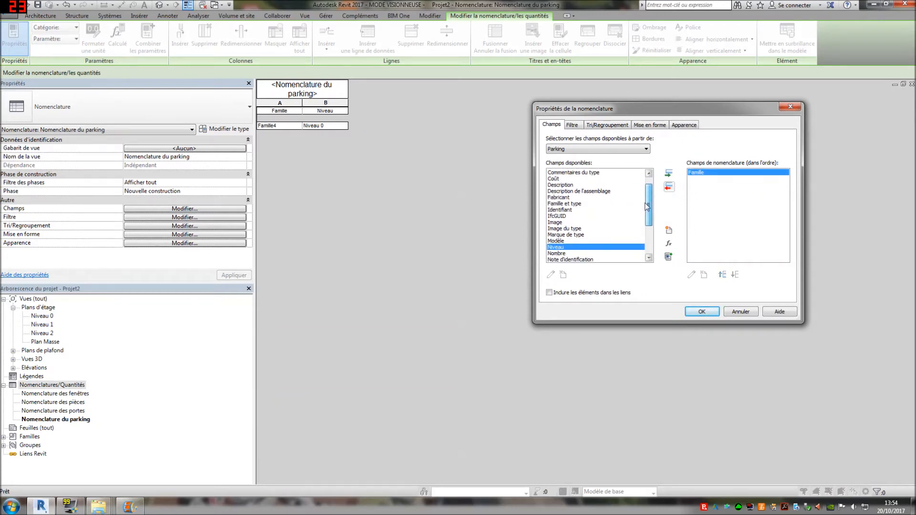
pyautogui.click(558, 253)
pyautogui.click(669, 173)
pyautogui.click(702, 311)
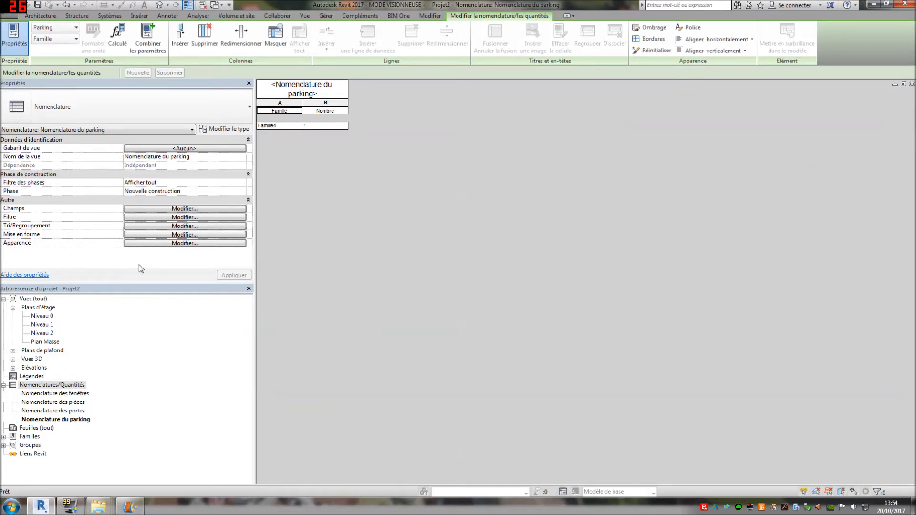
# - Copy the parking row in the Plan Masse view to a spot below the plan's centre, roughly under the original
pyautogui.doubleClick(47, 342)
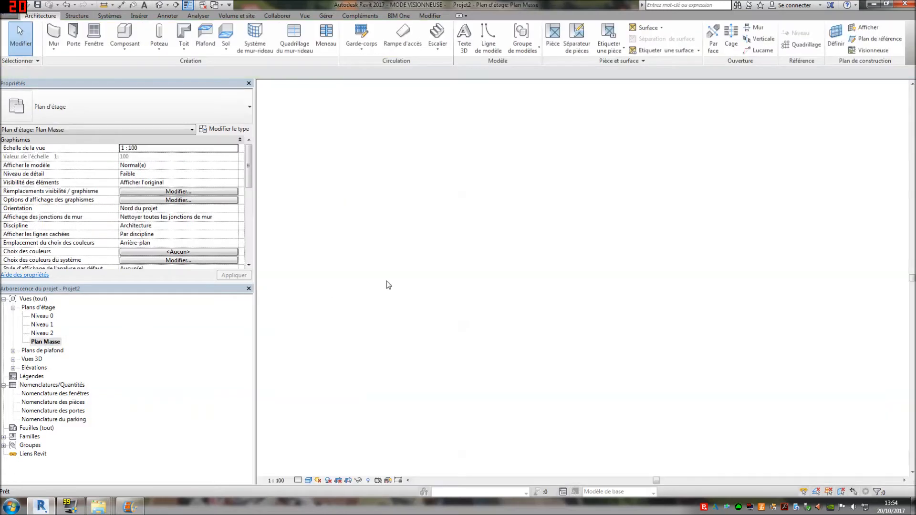
pyautogui.click(529, 195)
pyautogui.click(218, 47)
pyautogui.click(485, 164)
pyautogui.click(489, 308)
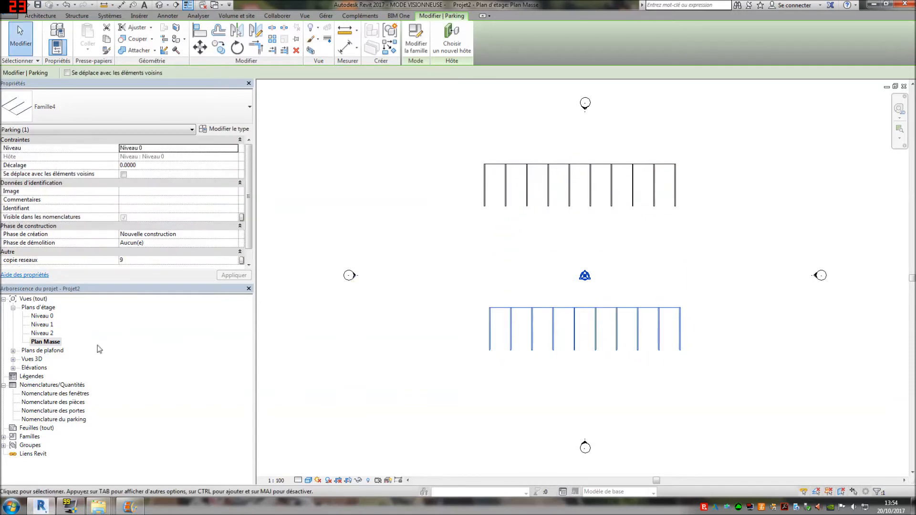
pyautogui.click(87, 342)
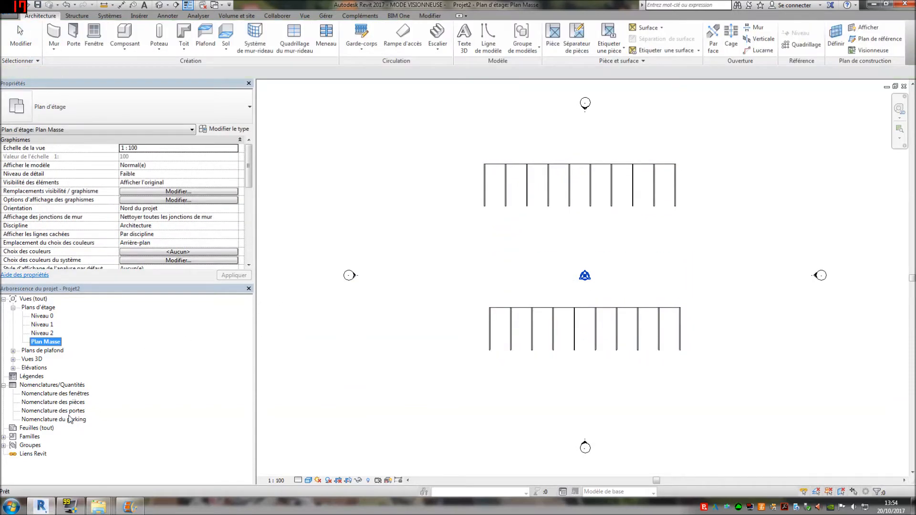
# - Check how the parking schedule counts the two rows and return to the Plan Masse view
pyautogui.doubleClick(68, 420)
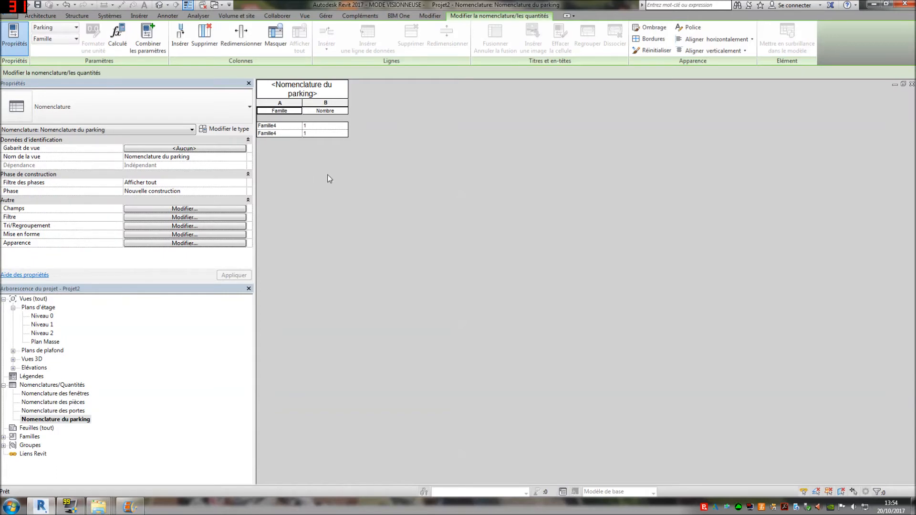
pyautogui.doubleClick(48, 342)
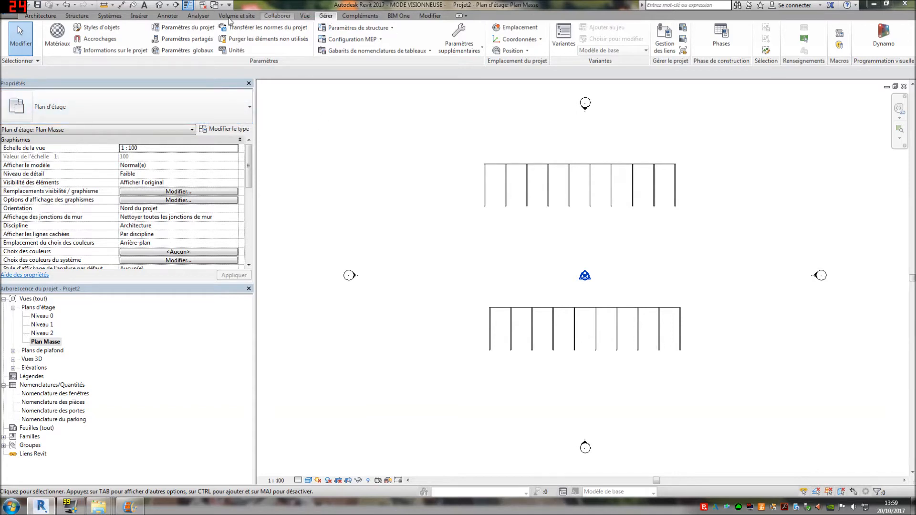
# - Create a shared parameter file named "titi" in the 2017 folder and add a parameter group named "comptage" to it
pyautogui.click(186, 39)
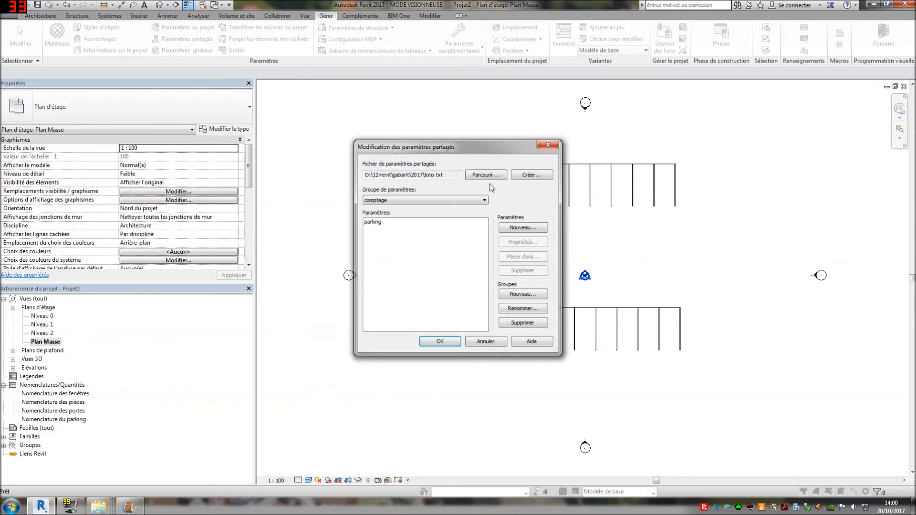
pyautogui.click(531, 175)
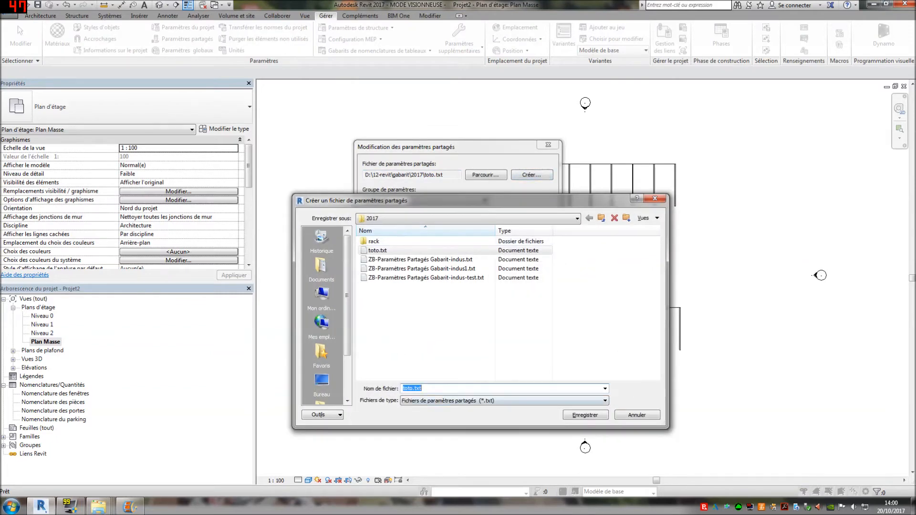
pyautogui.write('titi')
pyautogui.click(583, 415)
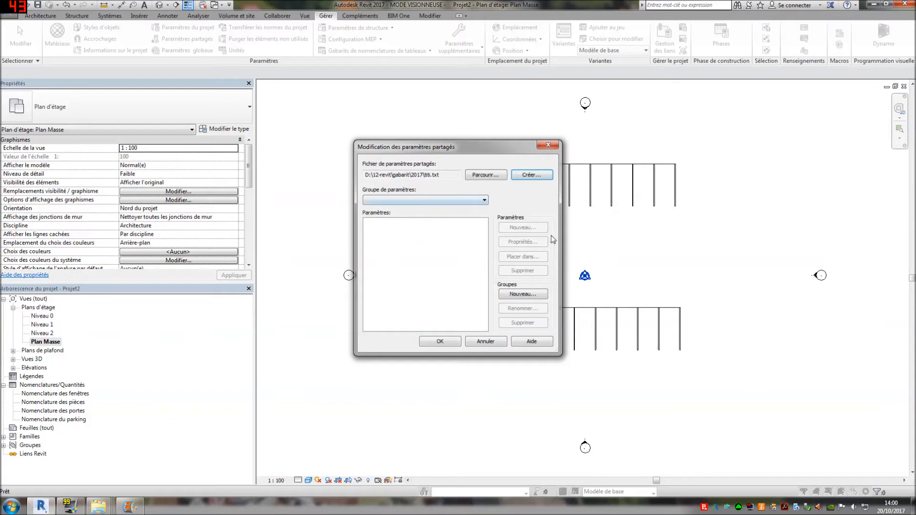
pyautogui.click(522, 295)
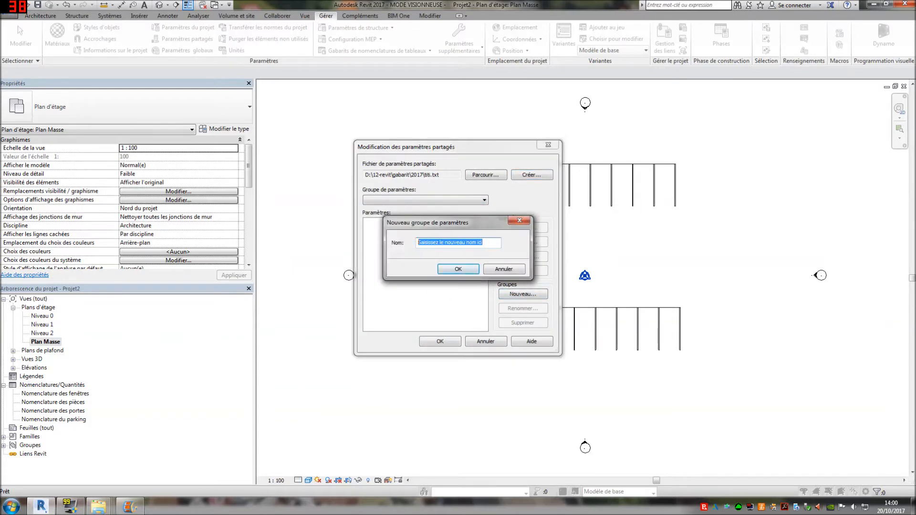
pyautogui.write('comptage')
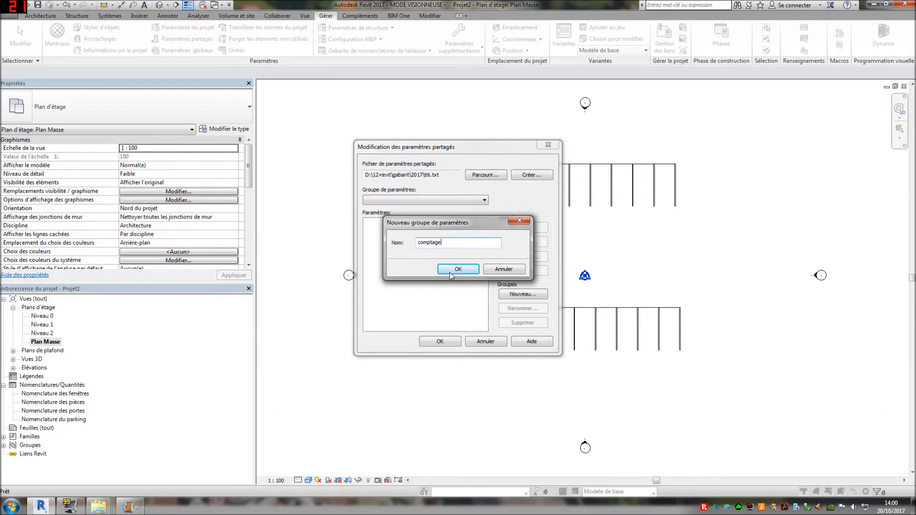
pyautogui.click(450, 270)
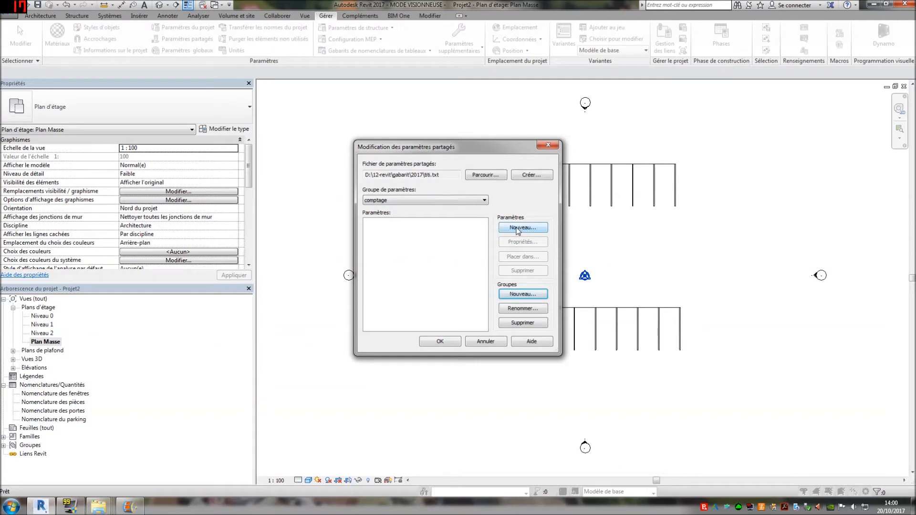
# - Add a shared parameter named "nombre de place de parking" of type Nombre to the "comptage" group and save the shared parameters
pyautogui.click(518, 227)
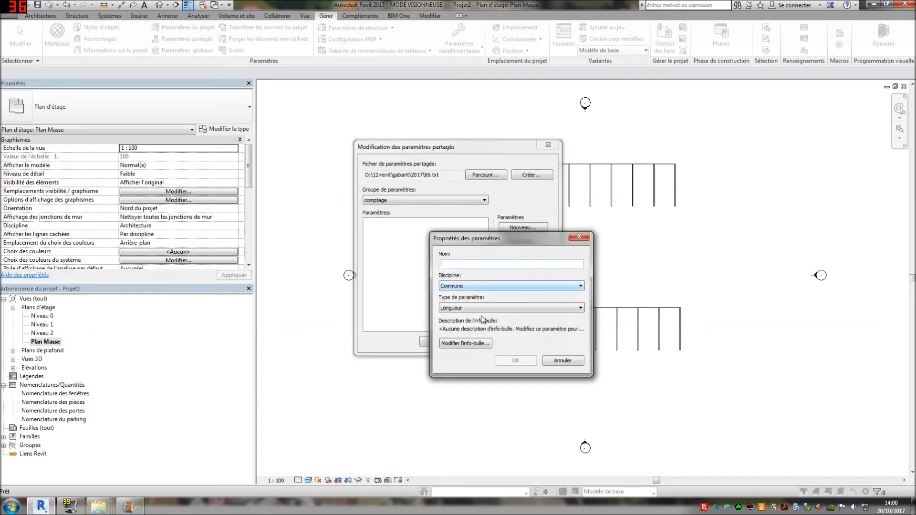
pyautogui.click(487, 309)
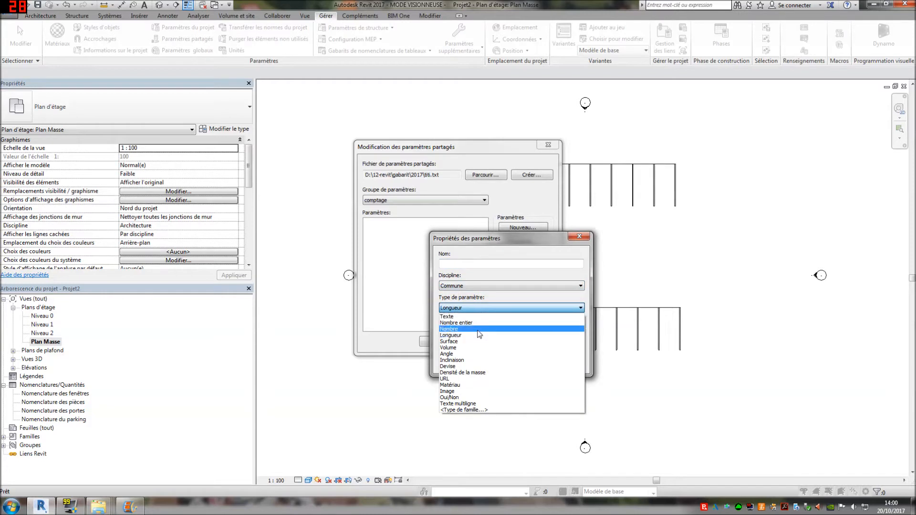
pyautogui.click(478, 329)
pyautogui.click(477, 263)
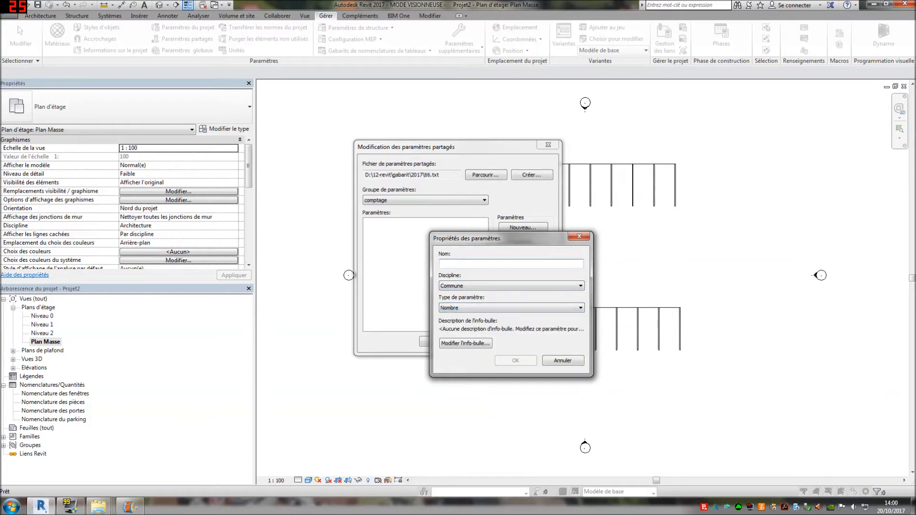
pyautogui.write('nombre de place de parki')
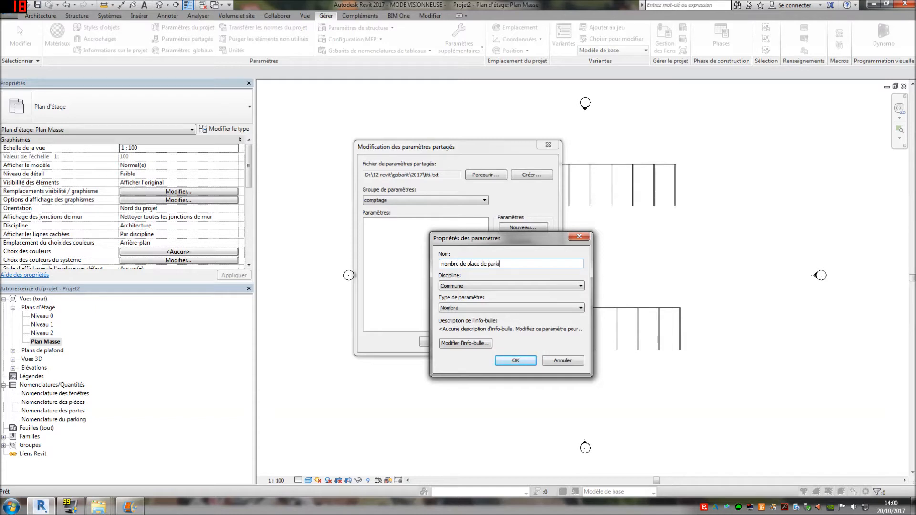
pyautogui.write('ng')
pyautogui.click(515, 360)
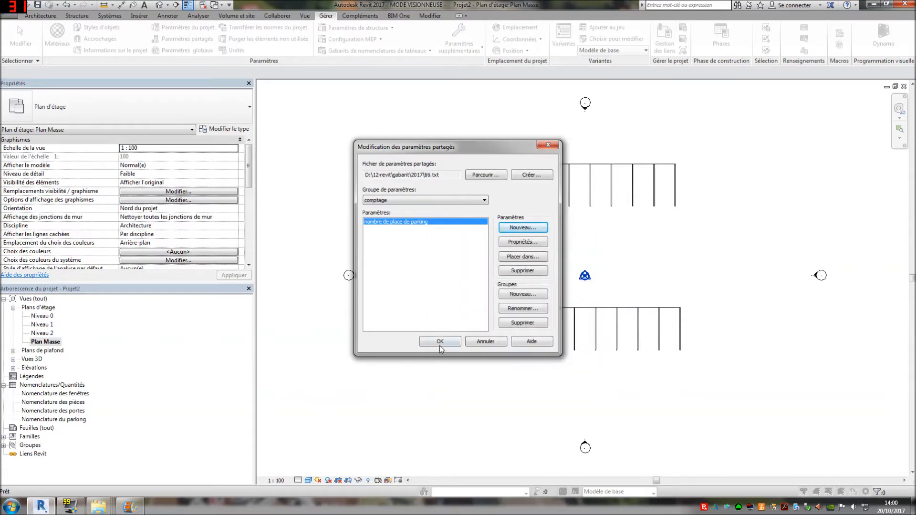
pyautogui.click(440, 342)
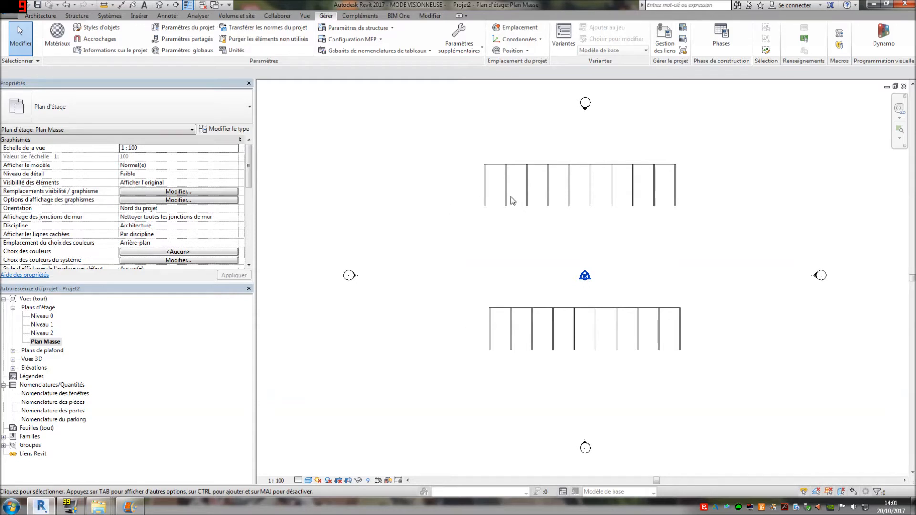
# - Open the upper parking row's family for editing and bring up its family types
pyautogui.click(498, 187)
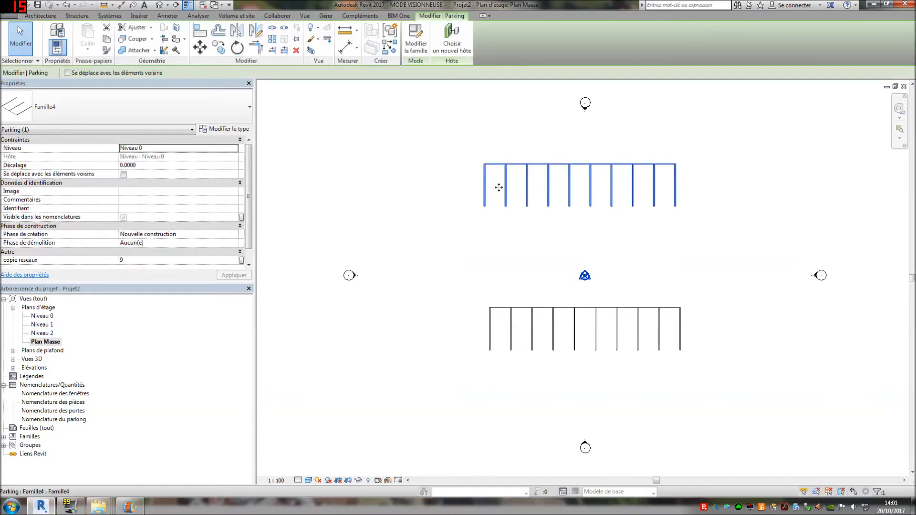
pyautogui.click(420, 53)
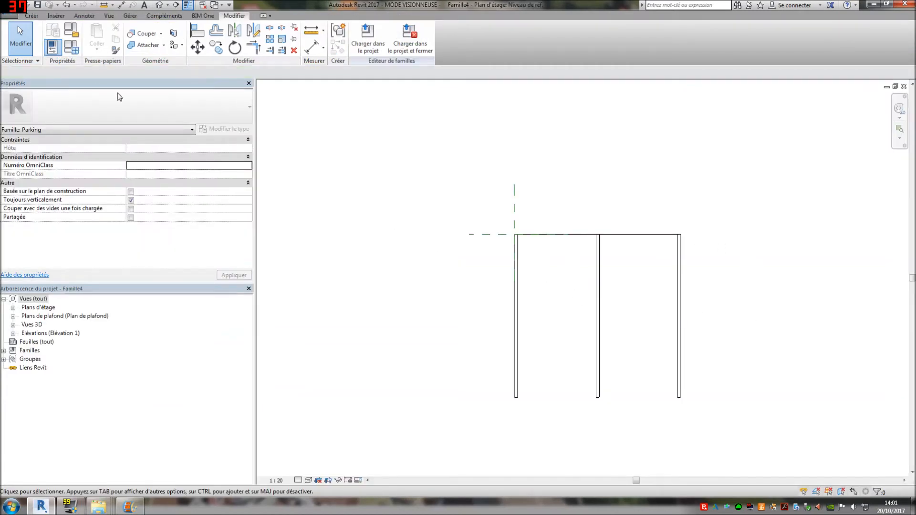
pyautogui.click(75, 50)
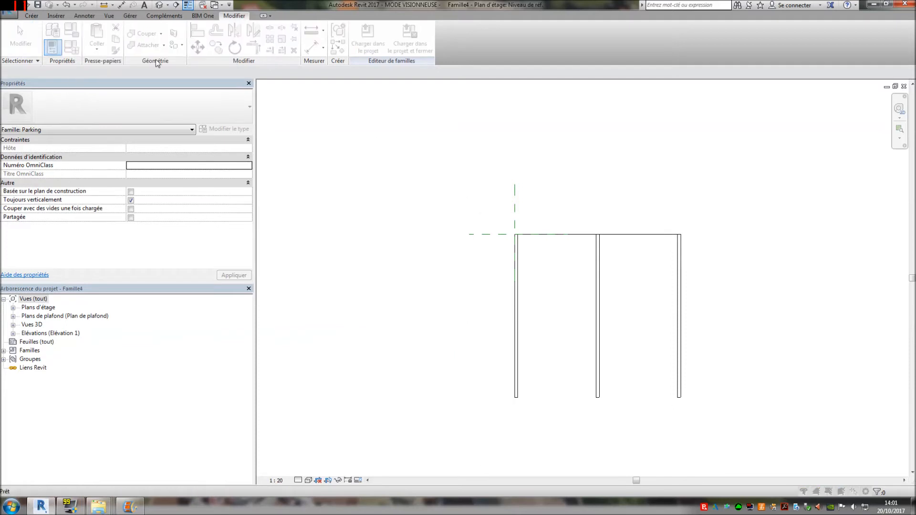
pyautogui.moveTo(587, 227); pyautogui.dragTo(461, 98)
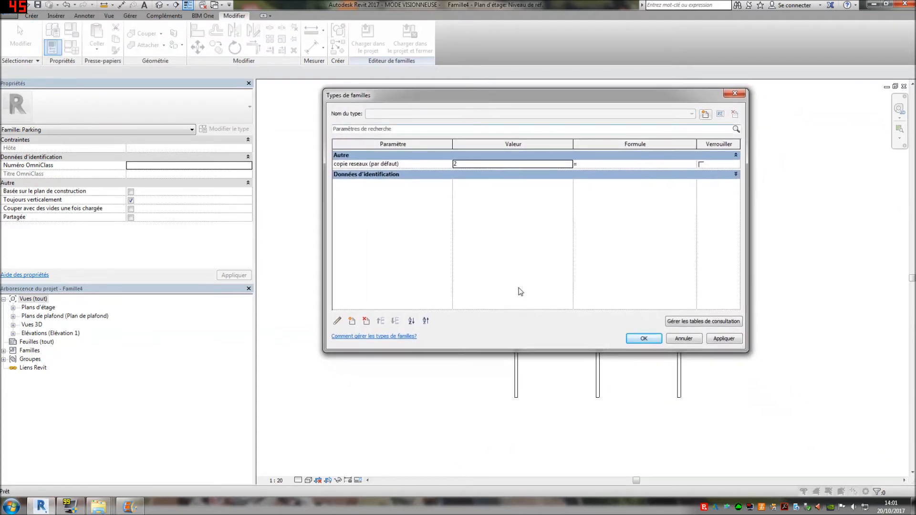
# - Add the shared parameter "nombre de place de parking" from the "comptage" group to the family as an instance parameter
pyautogui.click(351, 321)
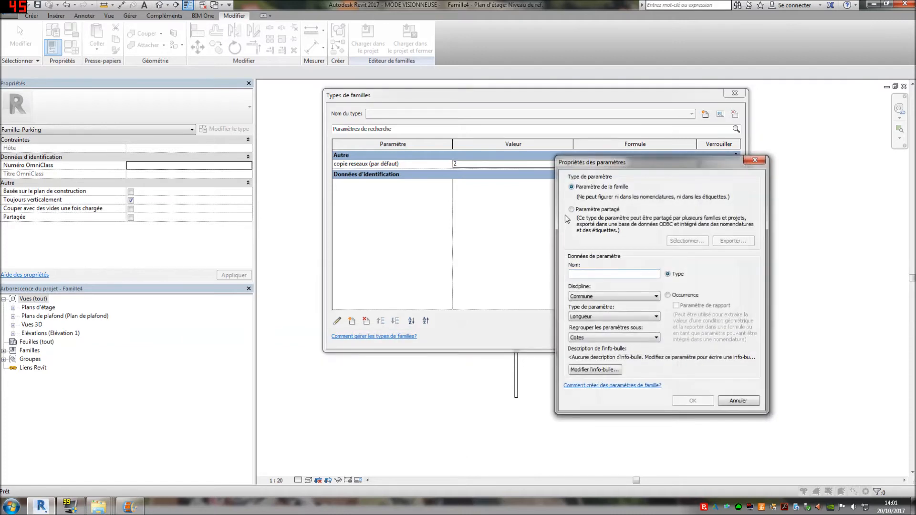
pyautogui.click(571, 210)
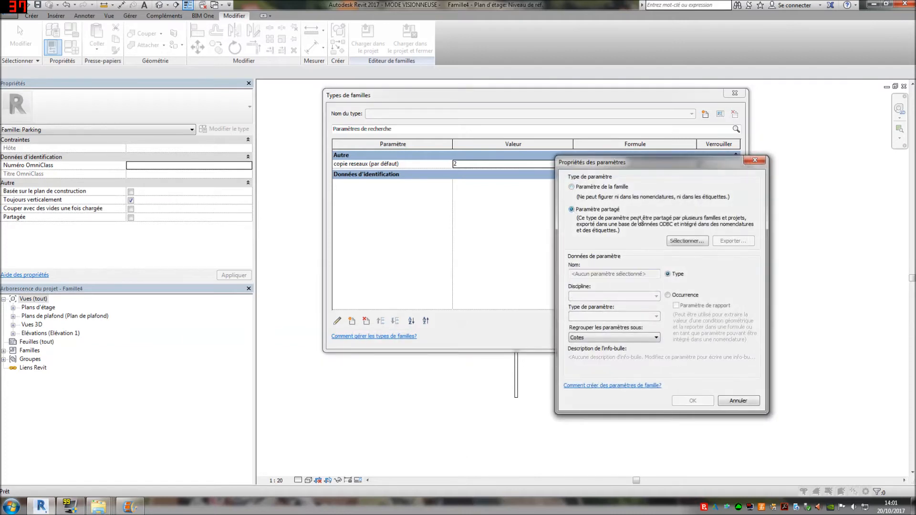
pyautogui.click(668, 295)
pyautogui.click(687, 241)
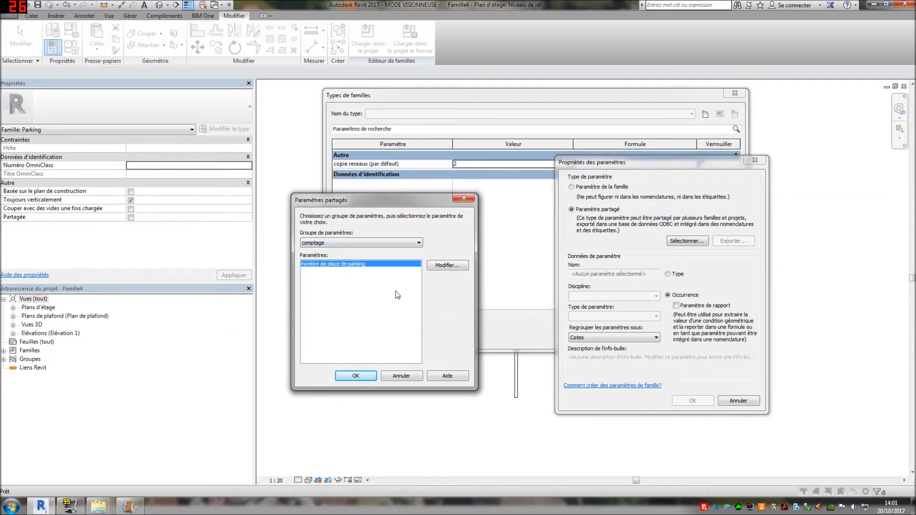
pyautogui.click(356, 377)
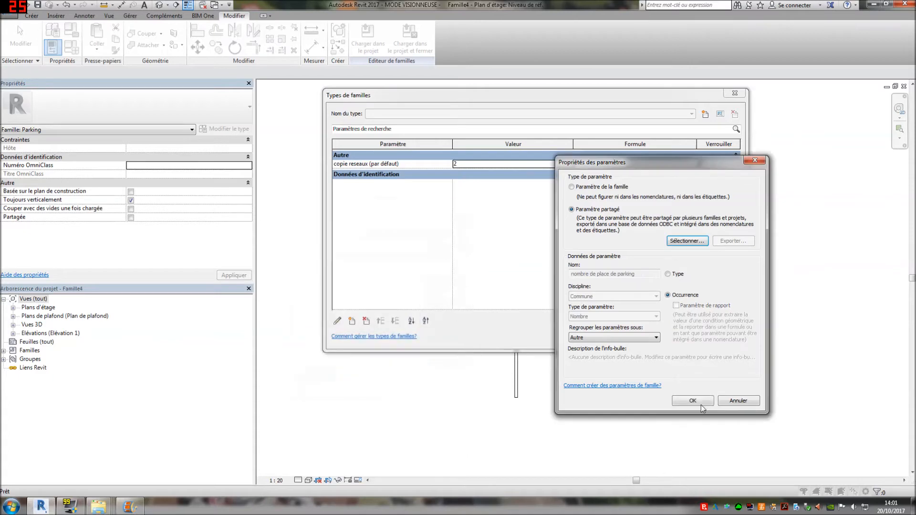
pyautogui.click(693, 401)
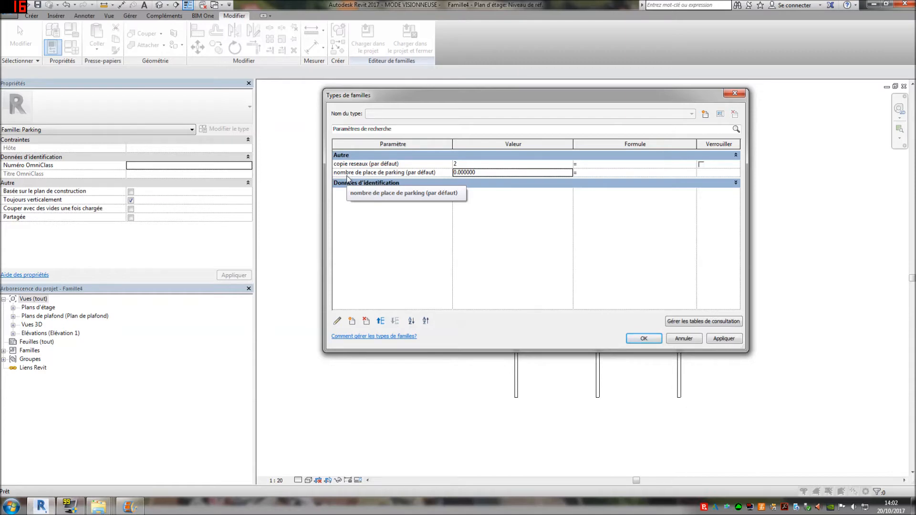
# - Set "nombre de place de parking" to 2 and give "copie reseaux" the formula "nombre de place de parking"
pyautogui.click(496, 173)
pyautogui.write('2')
pyautogui.press('Tab')
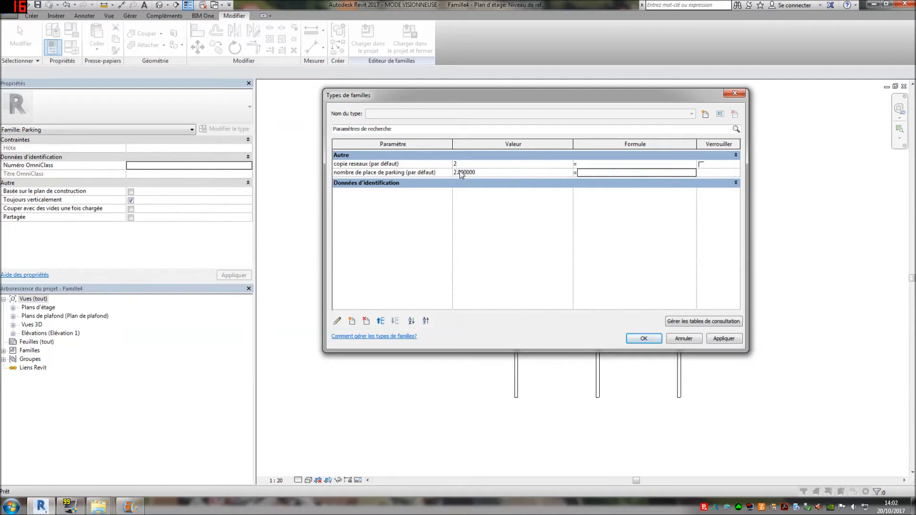
pyautogui.click(608, 164)
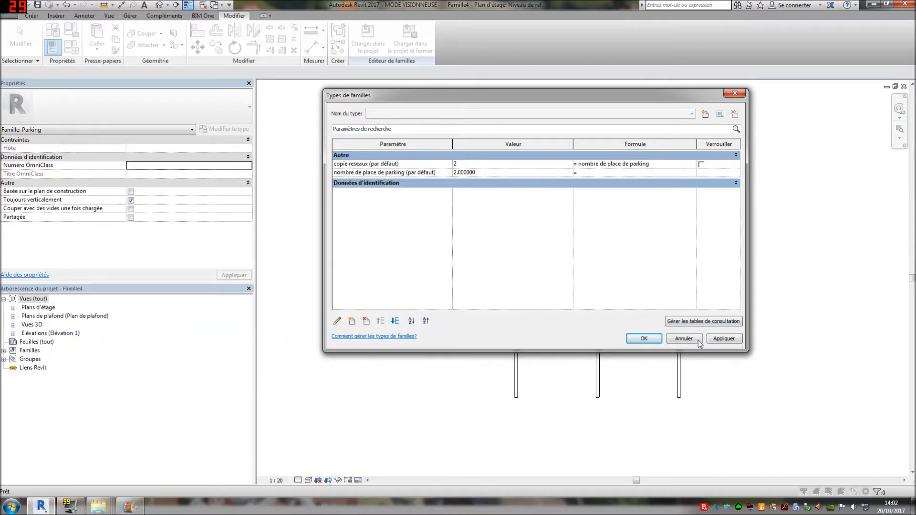
pyautogui.click(643, 338)
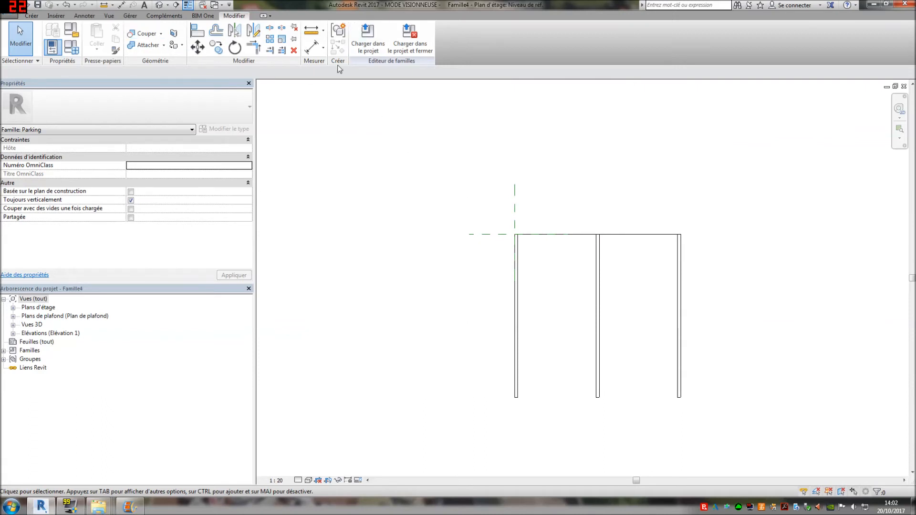
# - Load the family into the project, replacing the existing version and its parameter values, and set the upper row's "nombre de place de parking" to 10
pyautogui.click(368, 37)
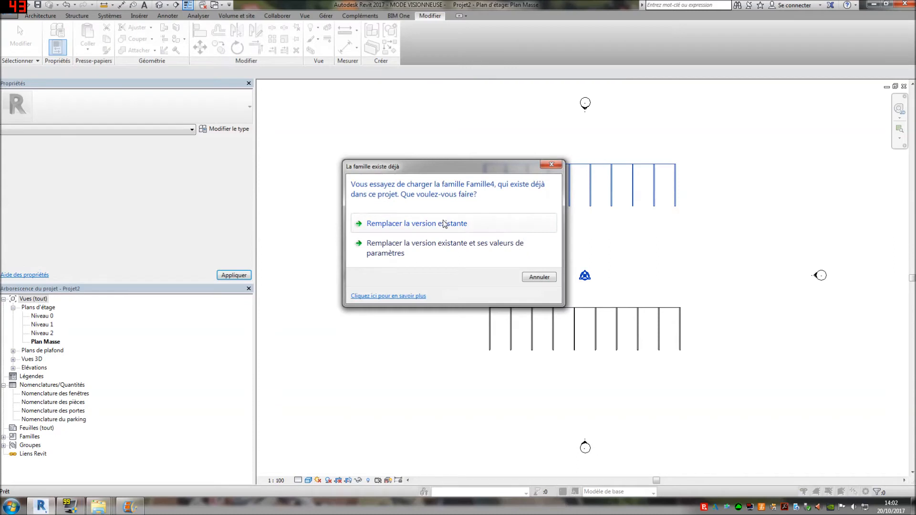
pyautogui.click(519, 246)
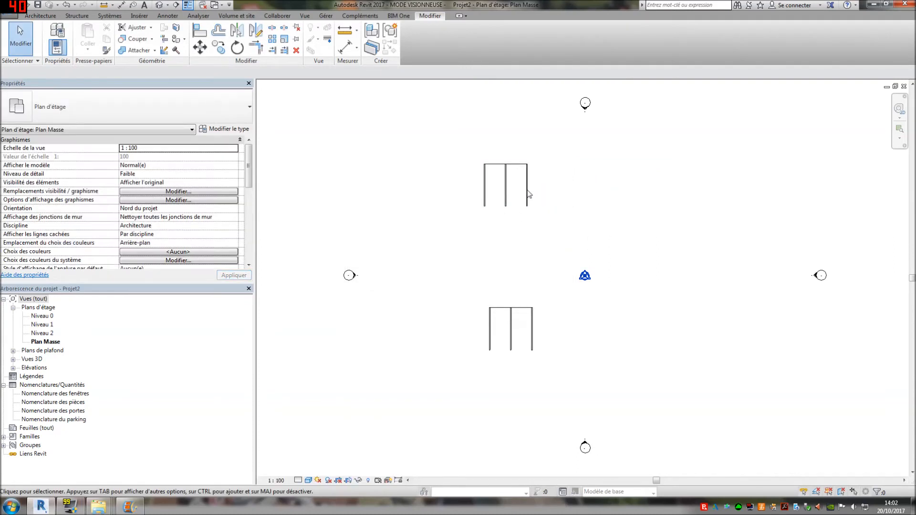
pyautogui.scroll(-1, 248, 234)
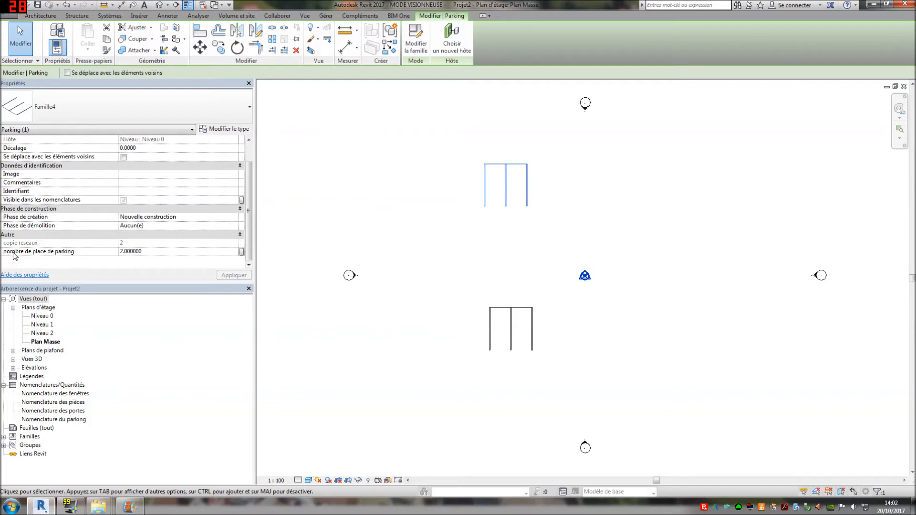
pyautogui.click(168, 251)
pyautogui.write('10')
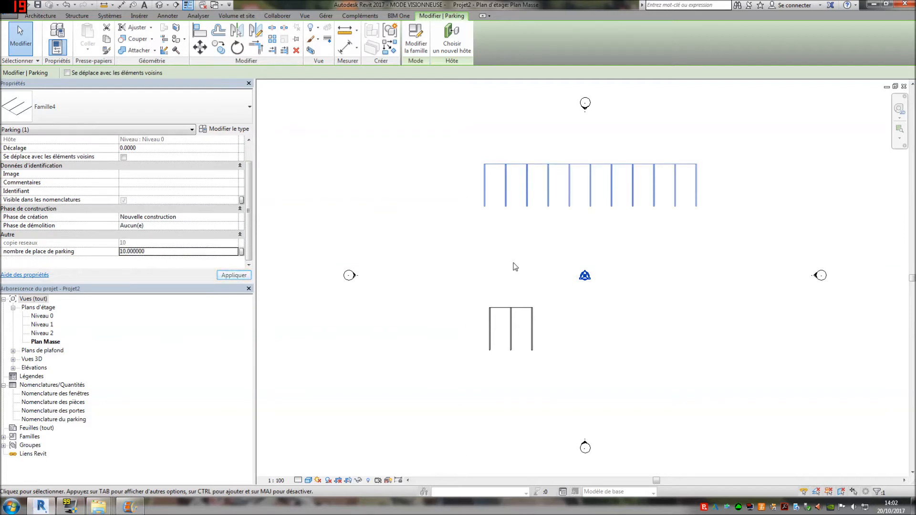
pyautogui.click(403, 260)
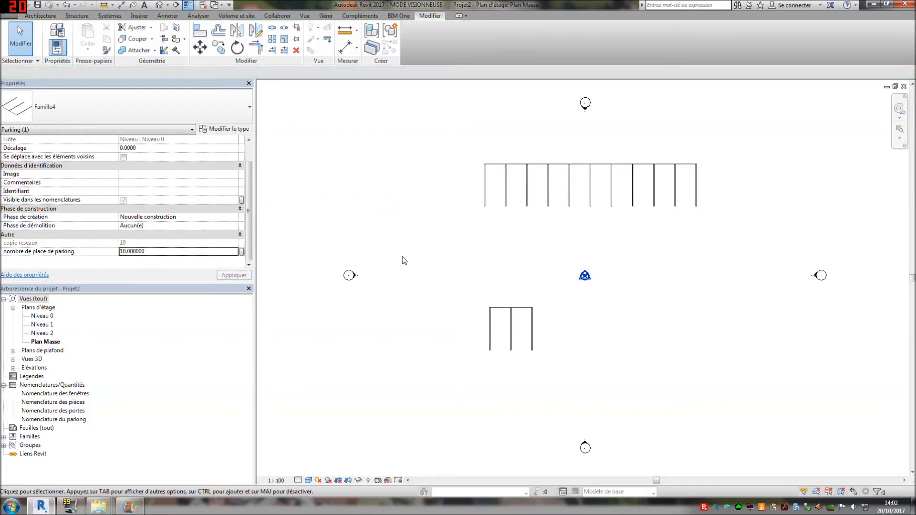
# - Add the "nombre de place de parking" field to the Nomenclature du parking schedule
pyautogui.doubleClick(75, 421)
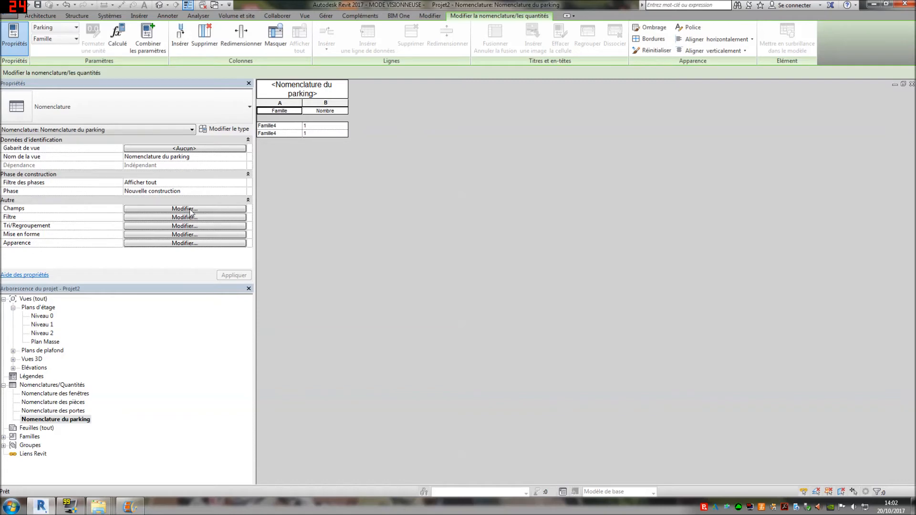
pyautogui.click(185, 208)
pyautogui.scroll(-1, 649, 214)
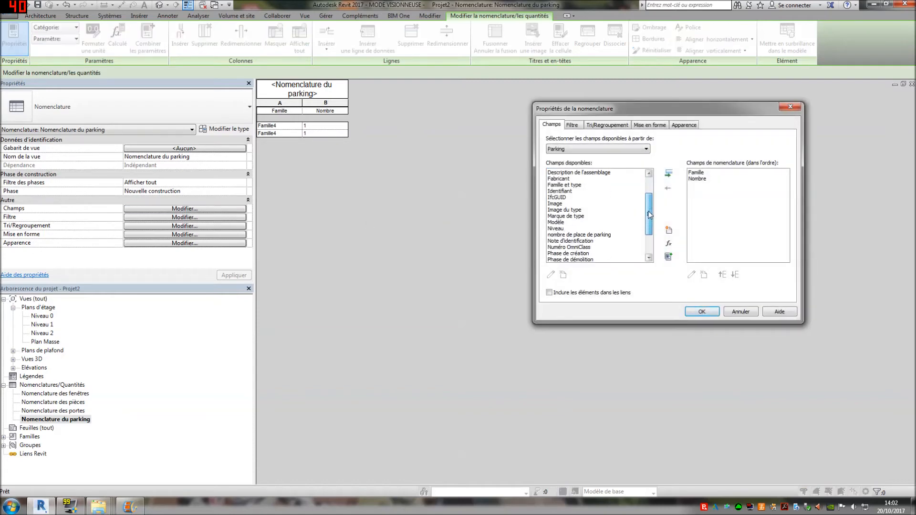
pyautogui.scroll(-2, 650, 219)
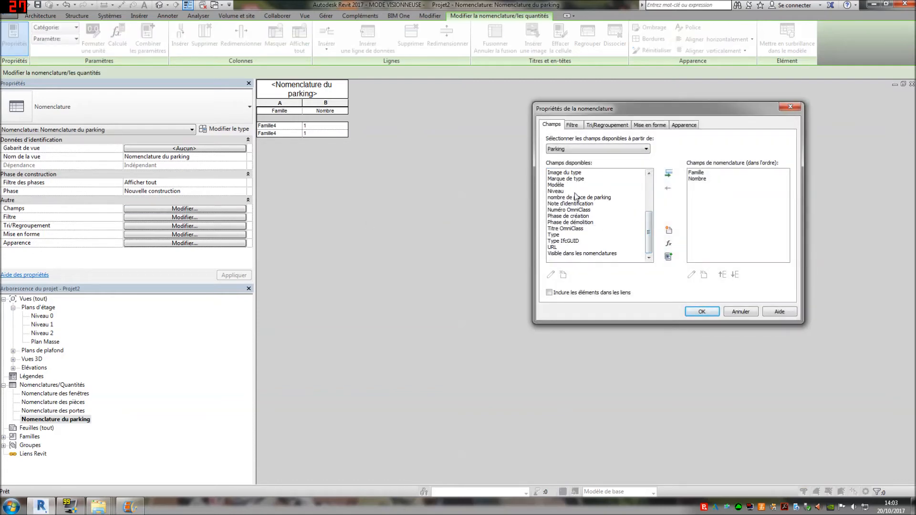
pyautogui.click(581, 198)
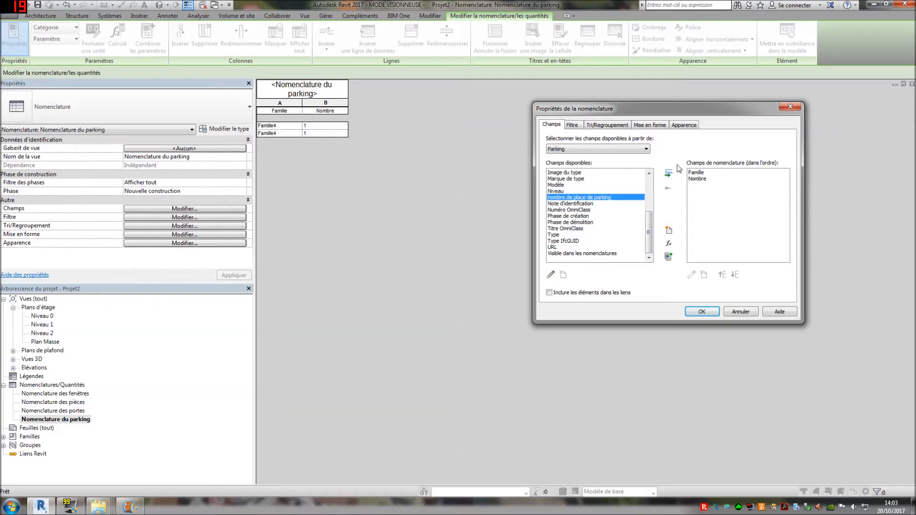
pyautogui.click(666, 176)
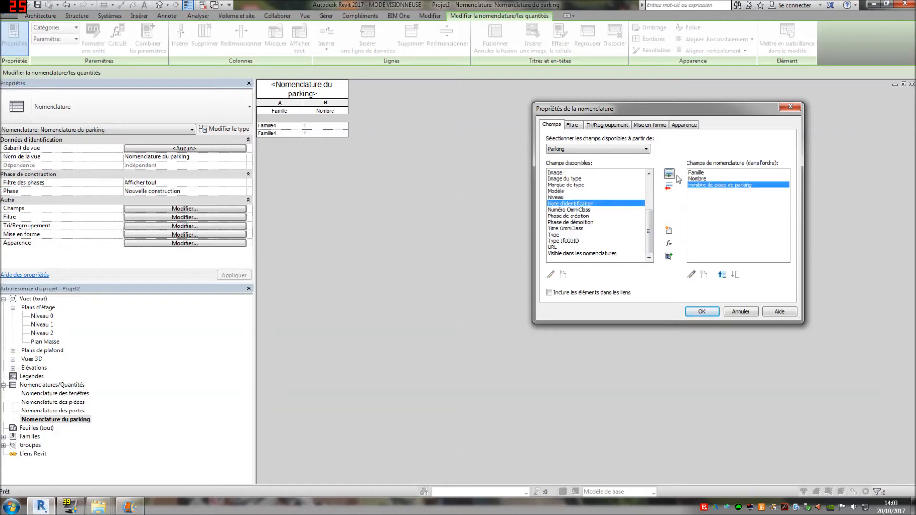
pyautogui.click(701, 312)
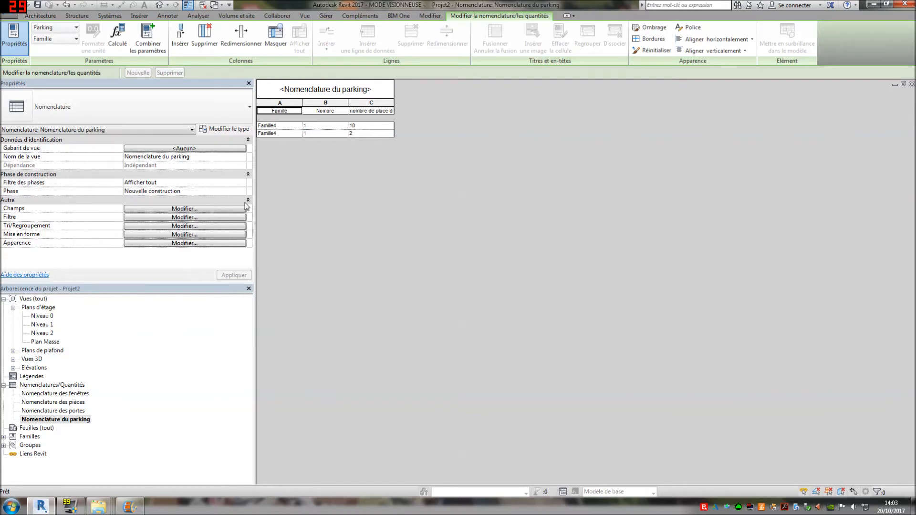
# - Set the schedule's "nombre de place de parking" field to "Calculer les totaux"
pyautogui.click(185, 209)
pyautogui.click(608, 126)
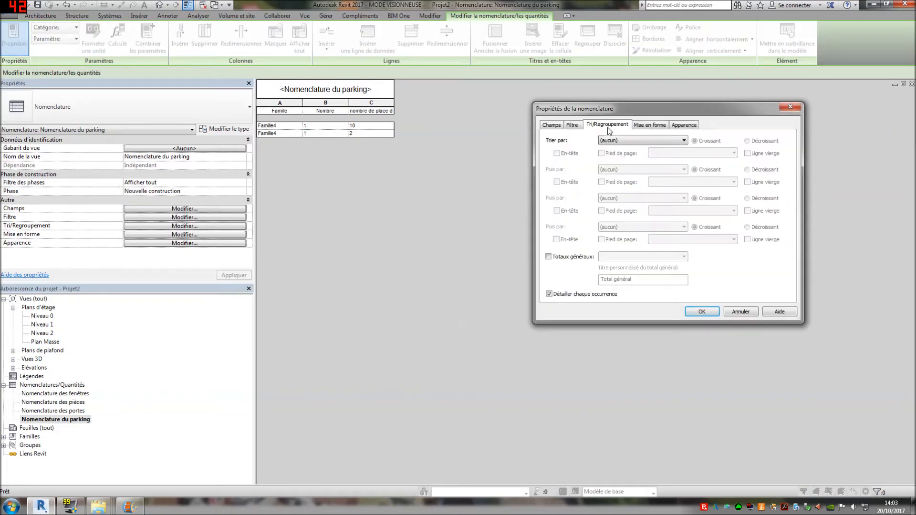
pyautogui.click(653, 140)
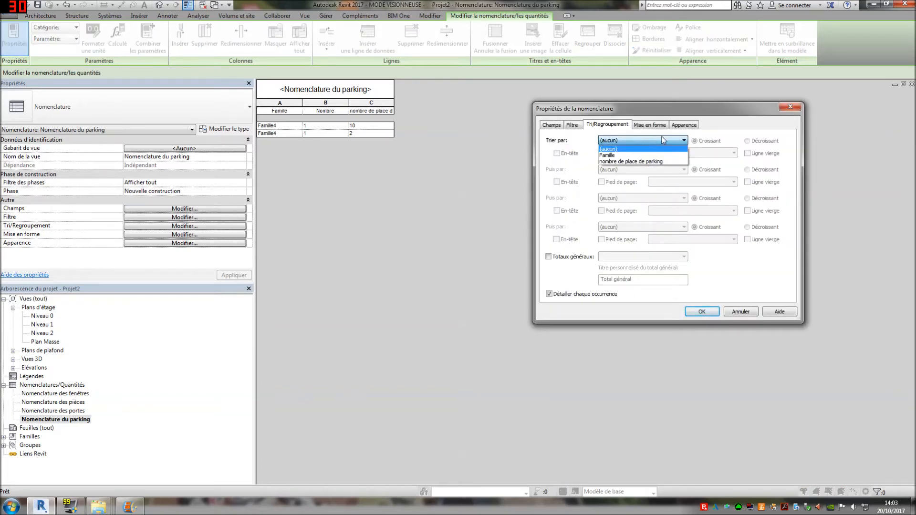
pyautogui.click(576, 133)
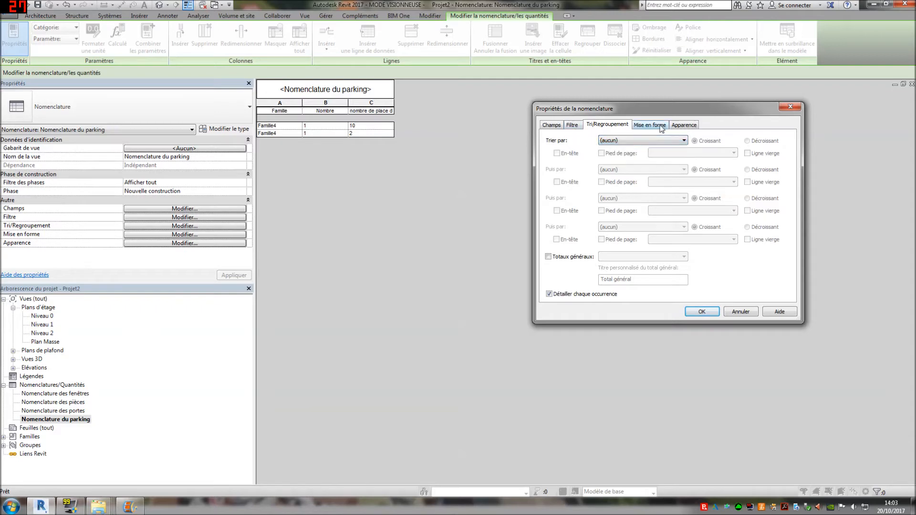
pyautogui.click(650, 125)
pyautogui.click(575, 159)
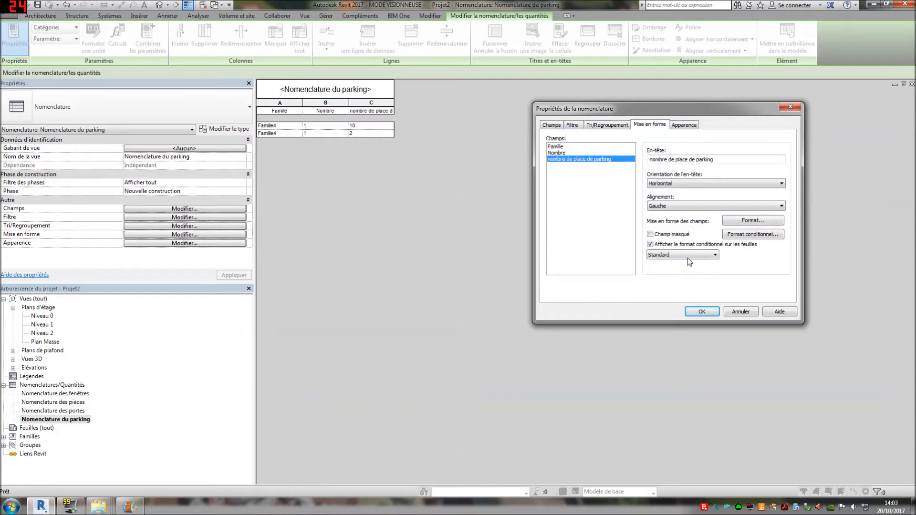
pyautogui.click(687, 256)
pyautogui.click(693, 275)
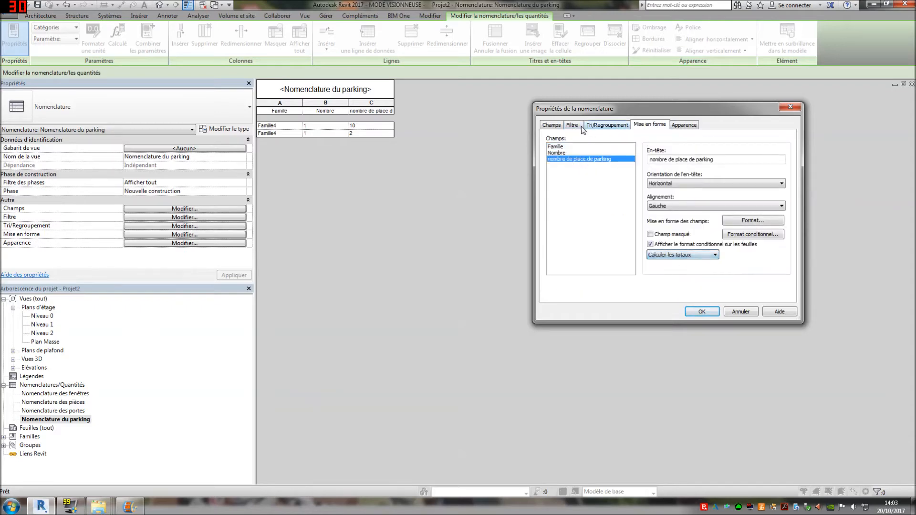
# - Sort the parking schedule by "nombre de place de parking" with a header and footer, and enable grand totals
pyautogui.click(588, 125)
pyautogui.click(677, 139)
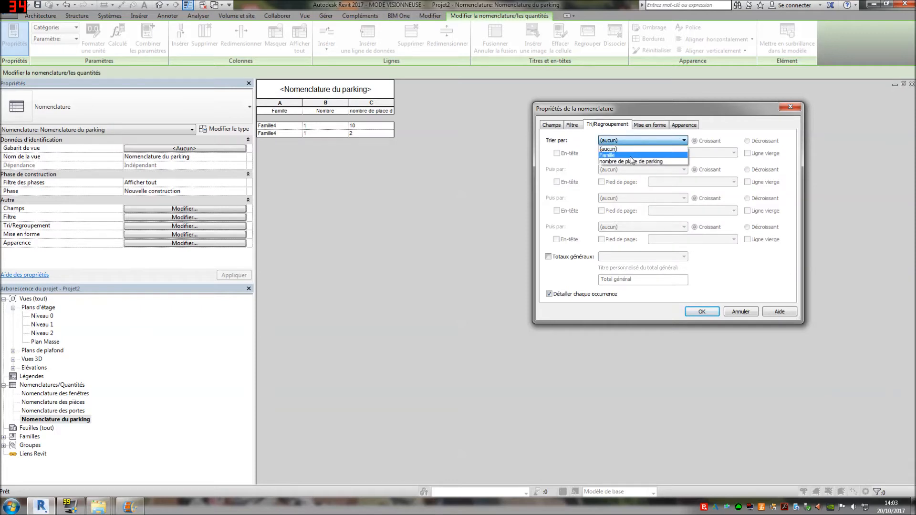
pyautogui.click(622, 160)
pyautogui.click(584, 158)
pyautogui.click(602, 153)
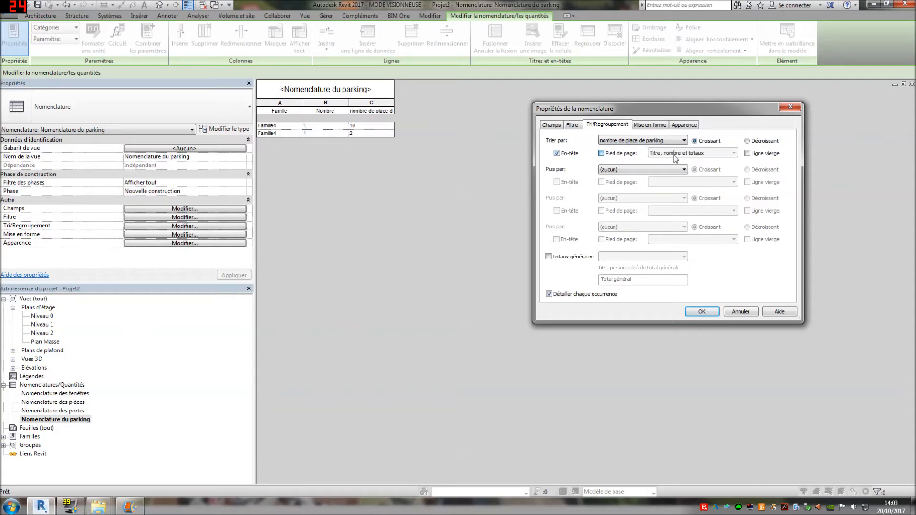
pyautogui.click(548, 257)
pyautogui.click(710, 313)
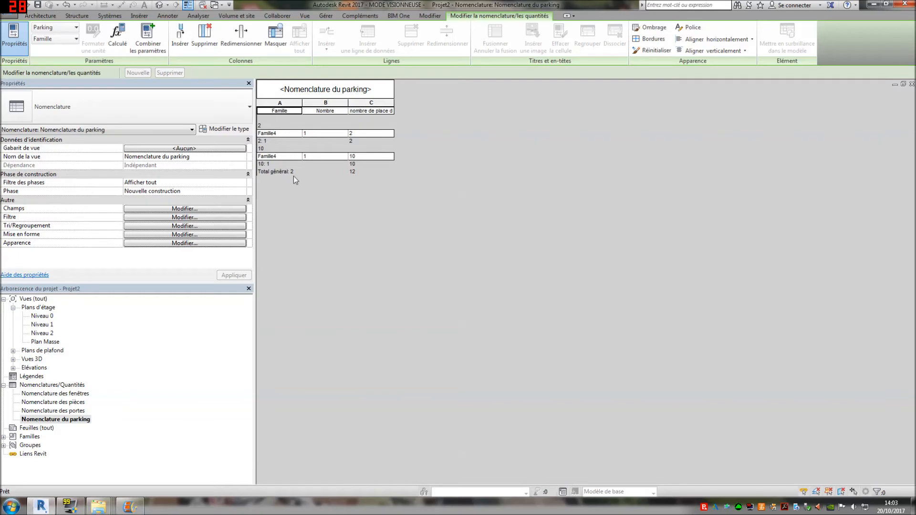
# - Remove the footer from the parking schedule's sorting by "nombre de place de parking" and widen that column to fit its heading
pyautogui.click(176, 208)
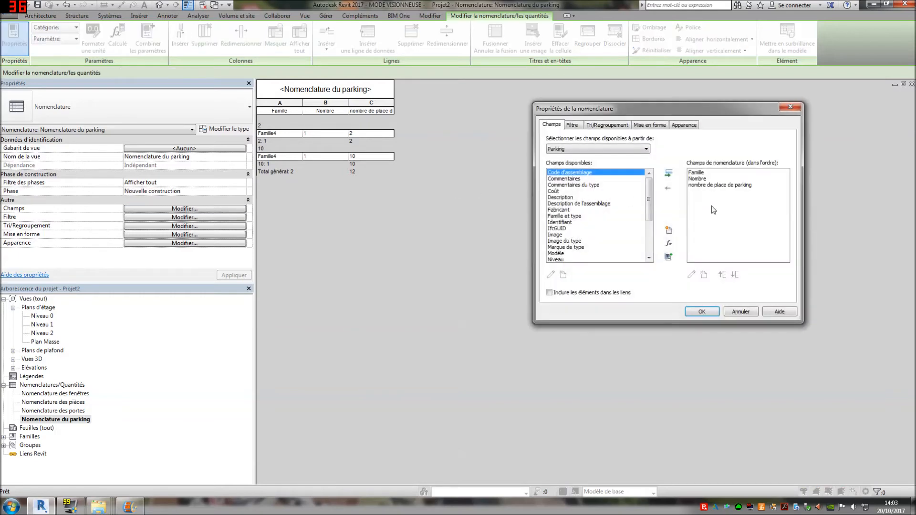
pyautogui.click(581, 125)
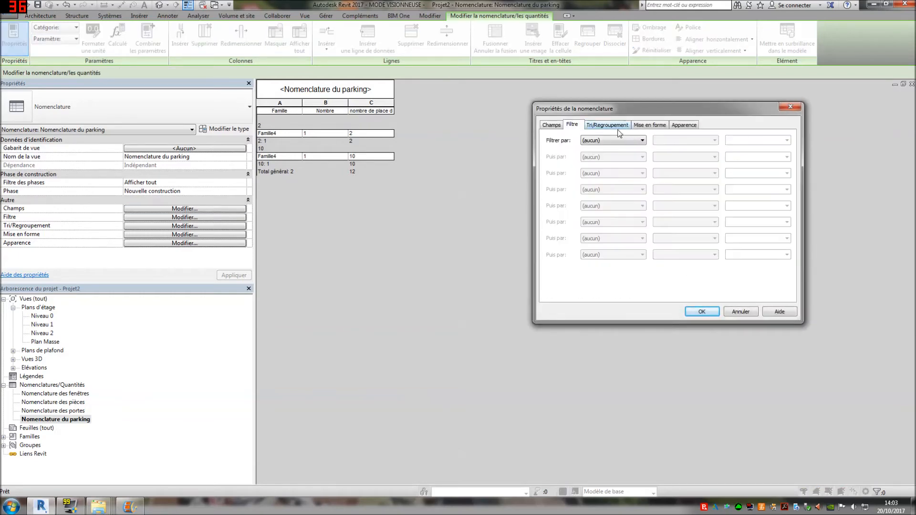
pyautogui.click(608, 125)
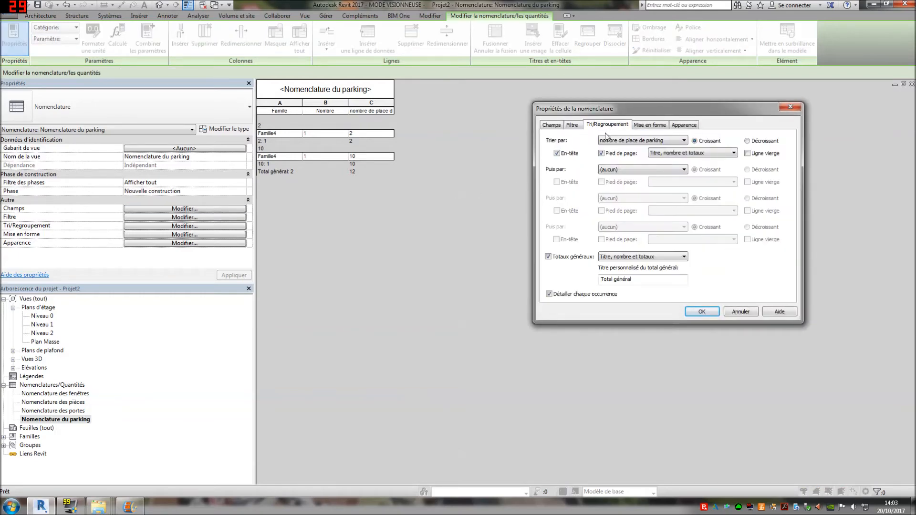
pyautogui.click(678, 153)
pyautogui.click(673, 185)
pyautogui.click(602, 153)
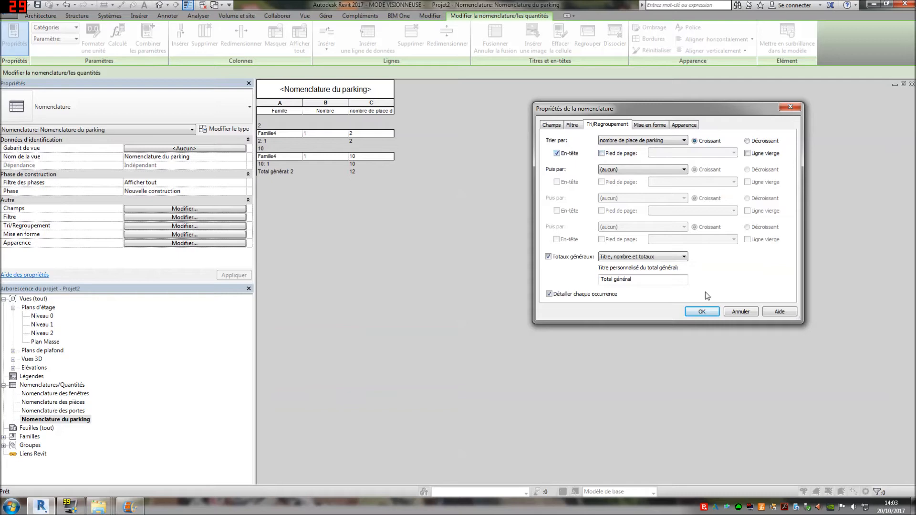
pyautogui.click(704, 311)
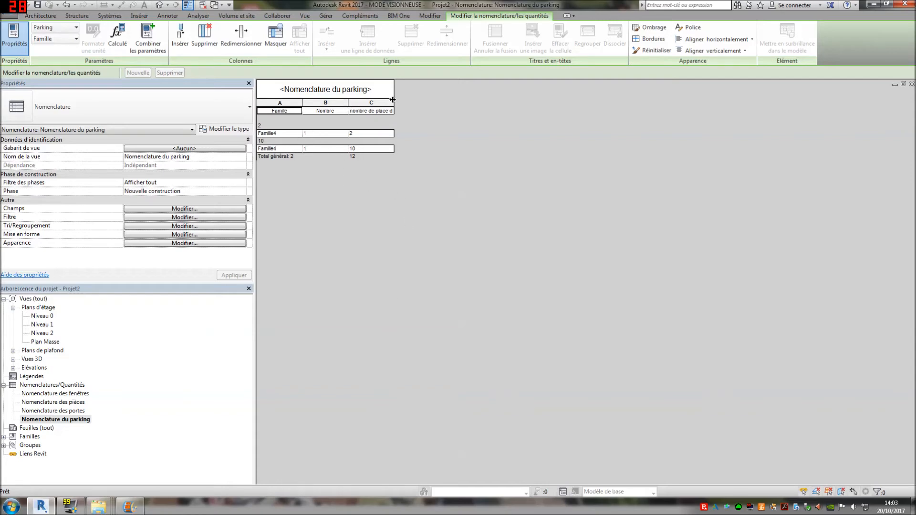
pyautogui.moveTo(395, 102); pyautogui.dragTo(429, 103)
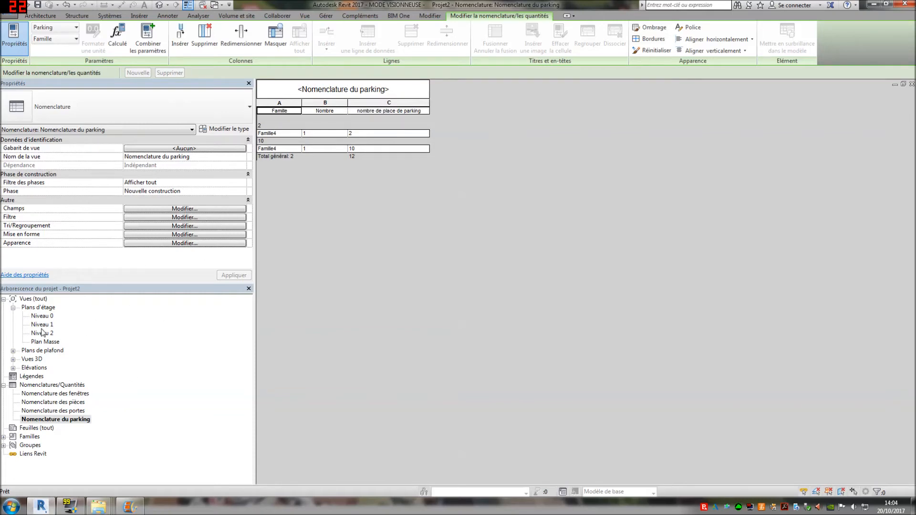
# - In the Plan Masse view, try to set the lower parking row's "nombre de place de parking" to 1
pyautogui.doubleClick(43, 341)
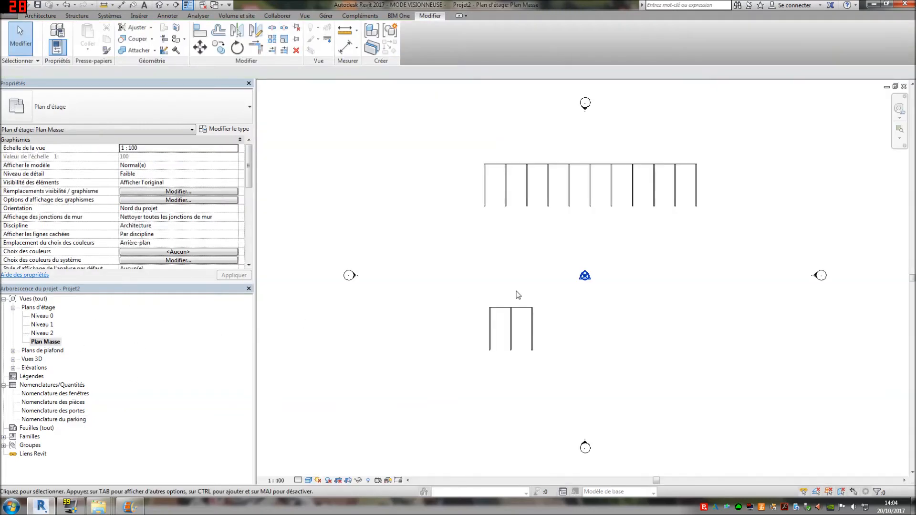
pyautogui.click(520, 308)
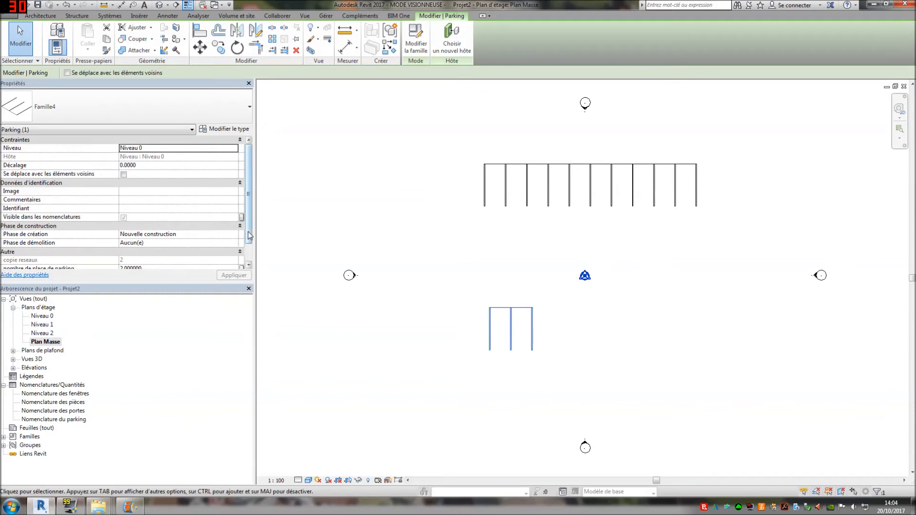
pyautogui.scroll(-1, 249, 239)
pyautogui.click(188, 252)
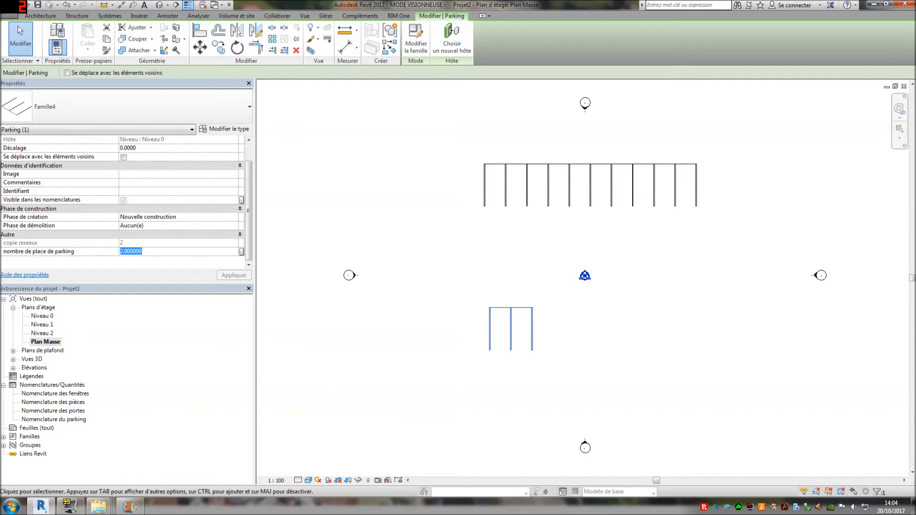
pyautogui.write('1')
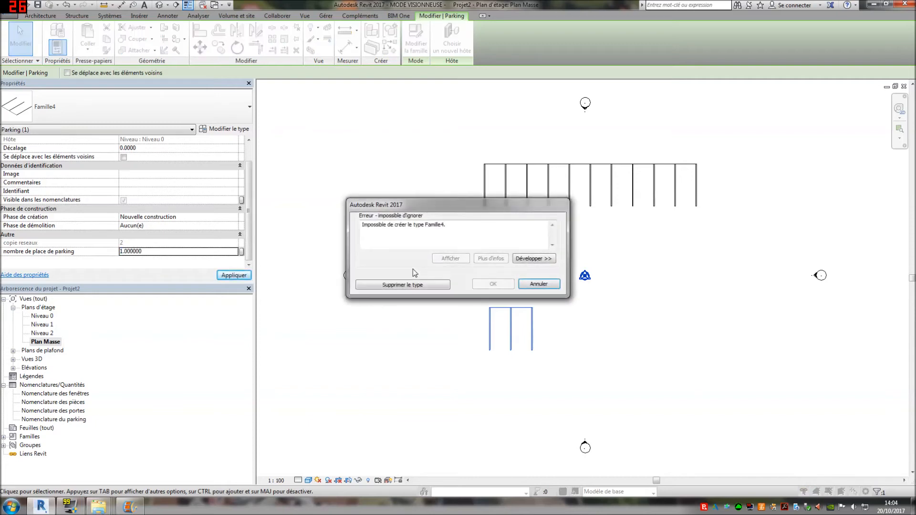
pyautogui.click(538, 284)
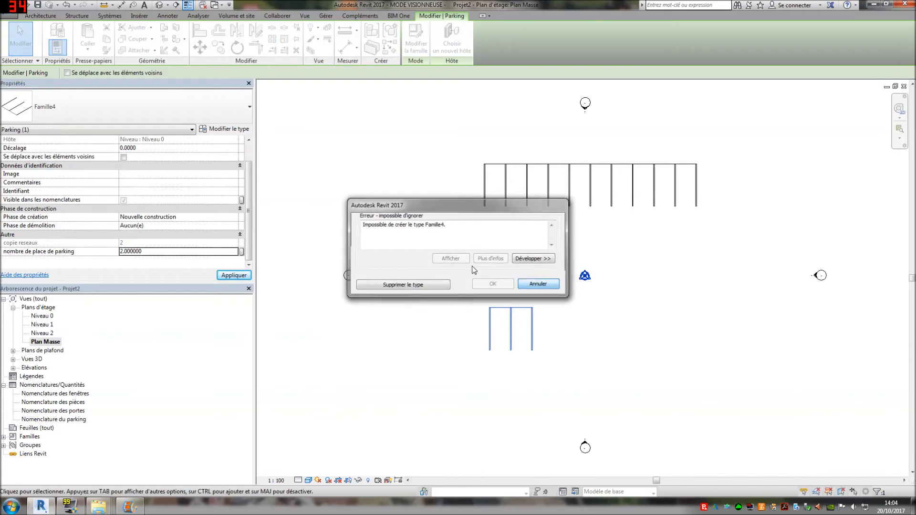
pyautogui.click(424, 199)
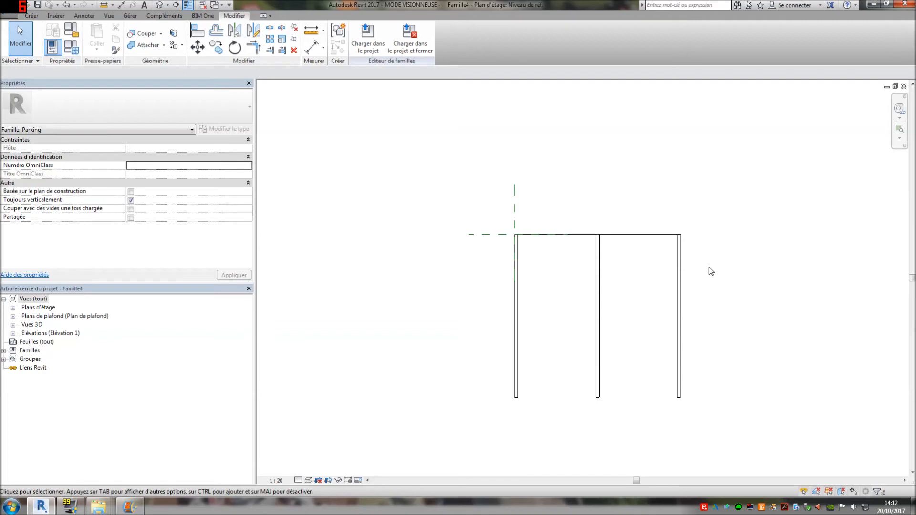
# - Open the first "place de parking" model group of the Famille4 array for editing
pyautogui.scroll(-2, 711, 271)
pyautogui.moveTo(702, 374); pyautogui.dragTo(589, 331, button='middle')
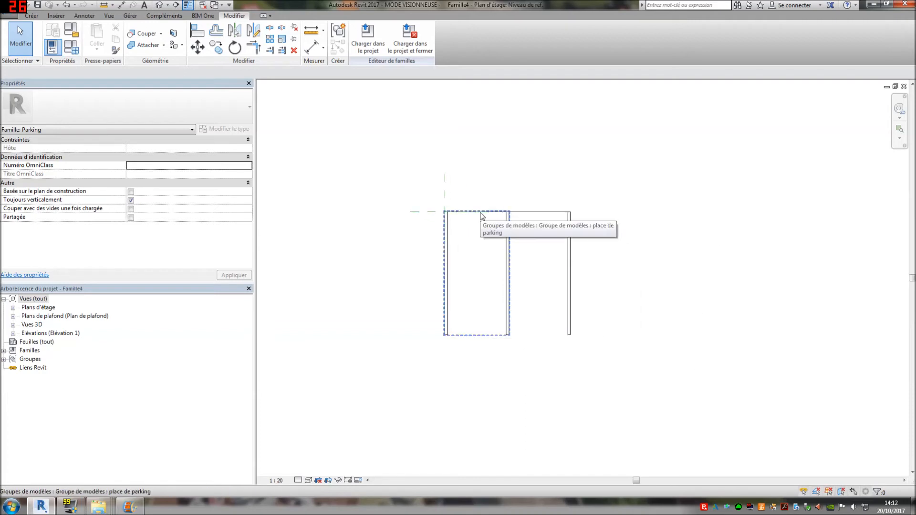
pyautogui.click(478, 215)
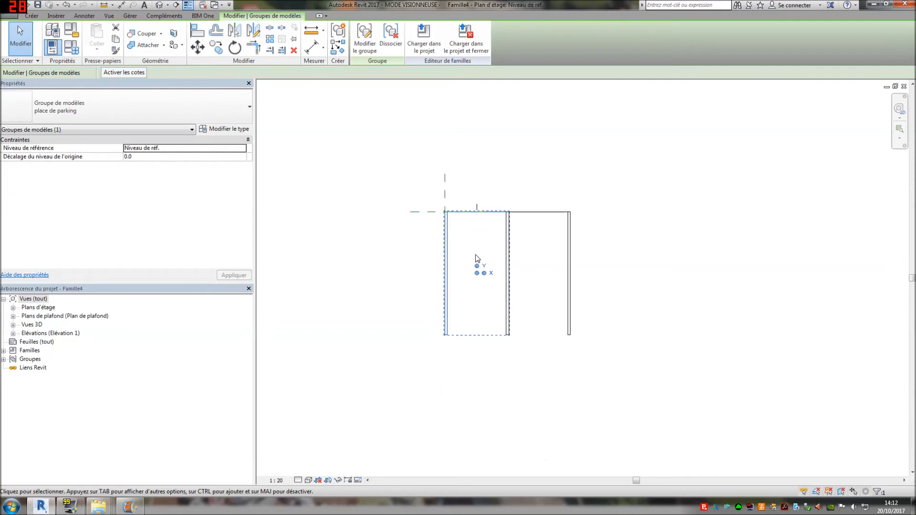
pyautogui.click(364, 40)
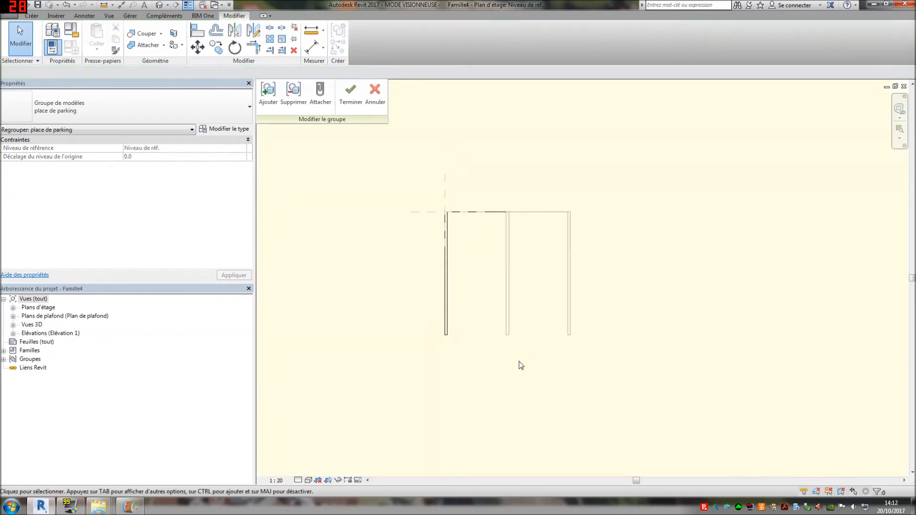
# - Associate the visibility of all the group's lines with a new instance family parameter "plusieurs places" and finish editing the group
pyautogui.moveTo(538, 369); pyautogui.dragTo(448, 212)
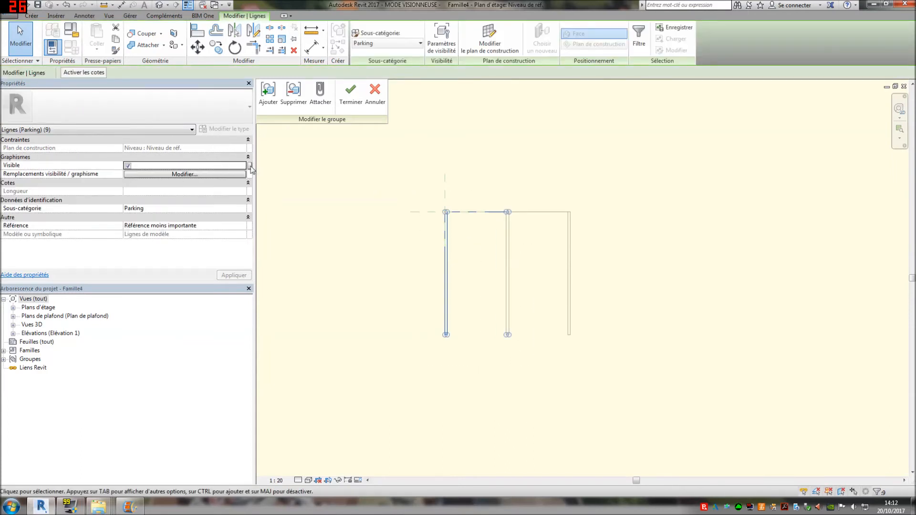
pyautogui.click(249, 166)
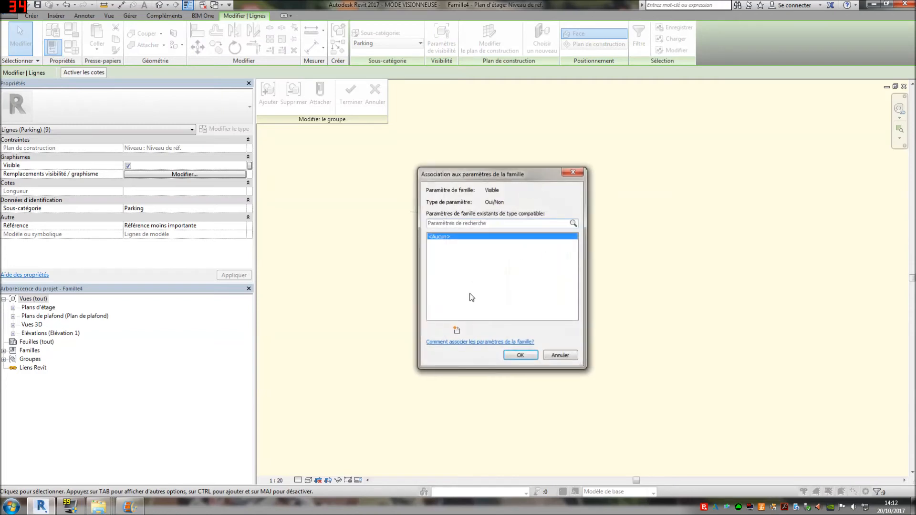
pyautogui.click(456, 330)
pyautogui.click(668, 295)
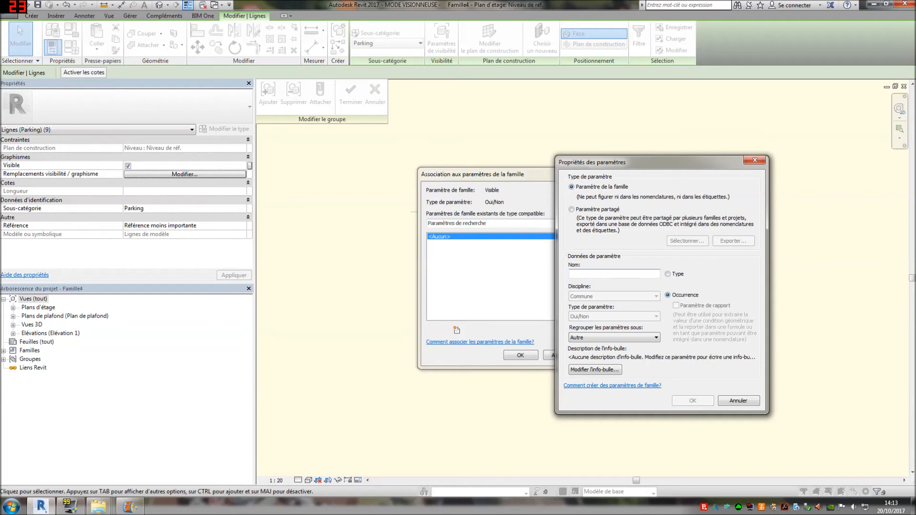
pyautogui.write('plusieurs places')
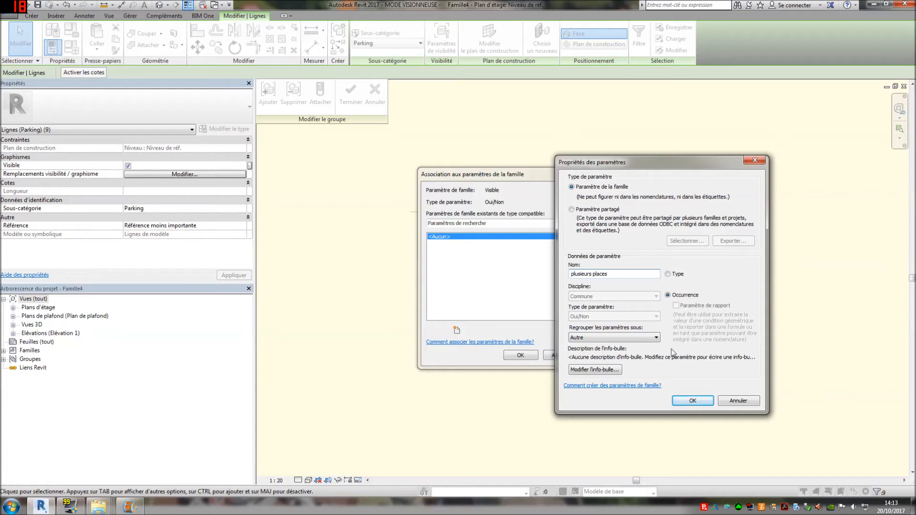
pyautogui.click(693, 400)
pyautogui.click(520, 357)
pyautogui.click(569, 373)
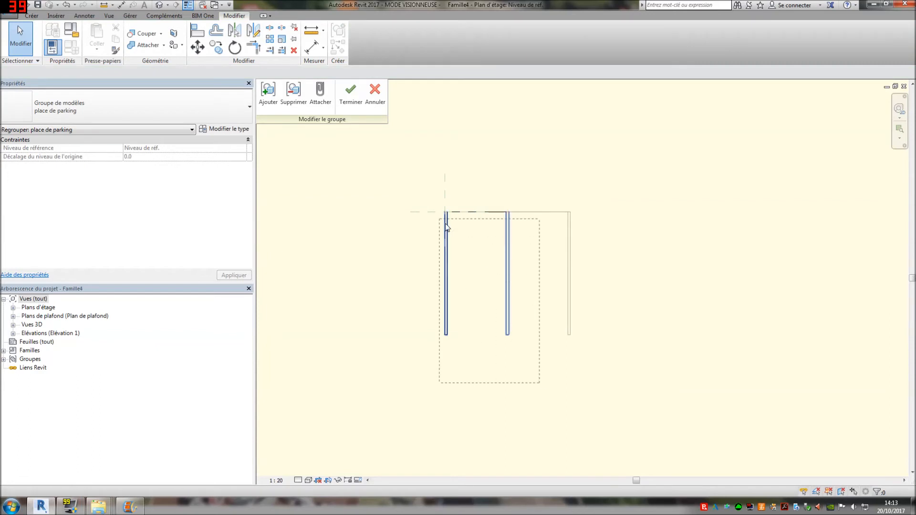
pyautogui.click(351, 89)
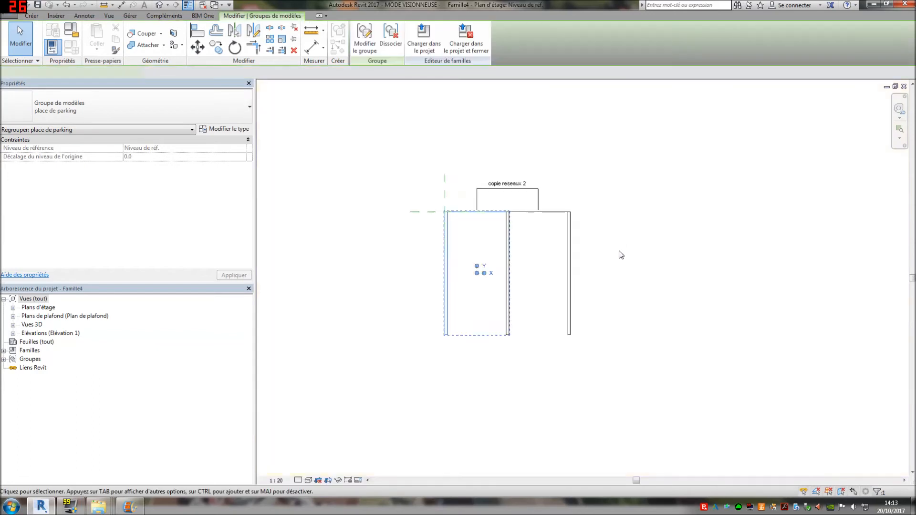
pyautogui.click(364, 186)
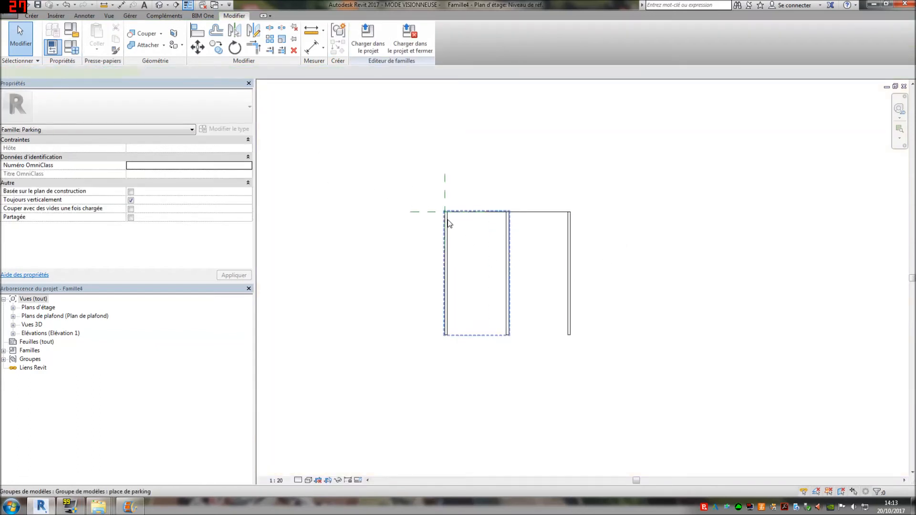
# - Copy the first "place de parking" group about 6600 mm straight down, below the parking row
pyautogui.click(446, 221)
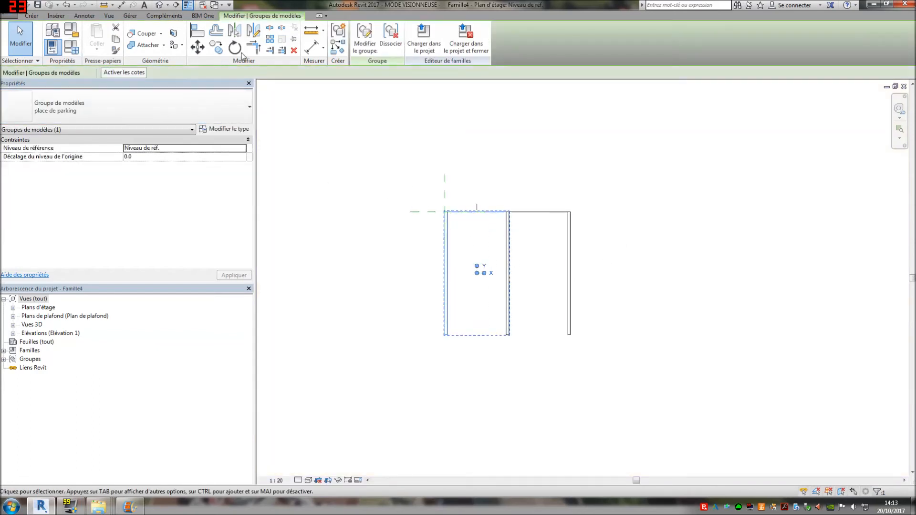
pyautogui.click(216, 48)
pyautogui.click(491, 212)
pyautogui.scroll(-1, 490, 214)
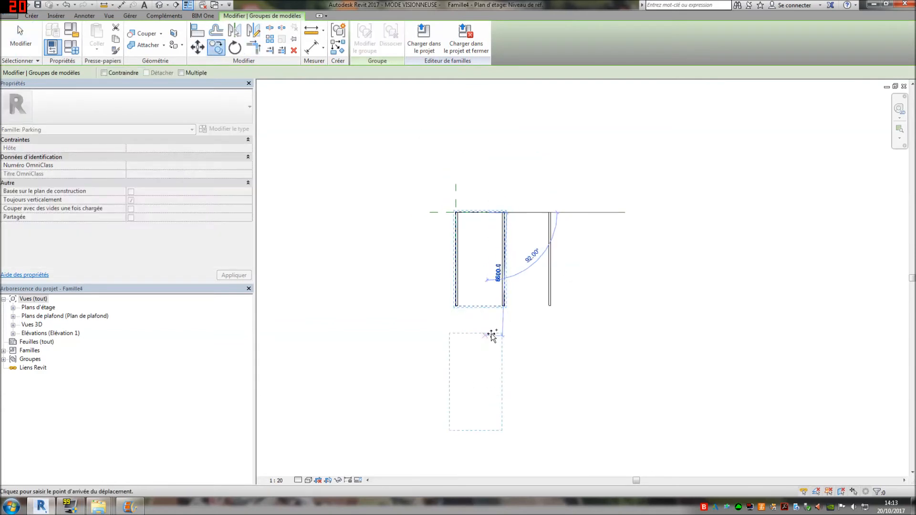
pyautogui.click(487, 336)
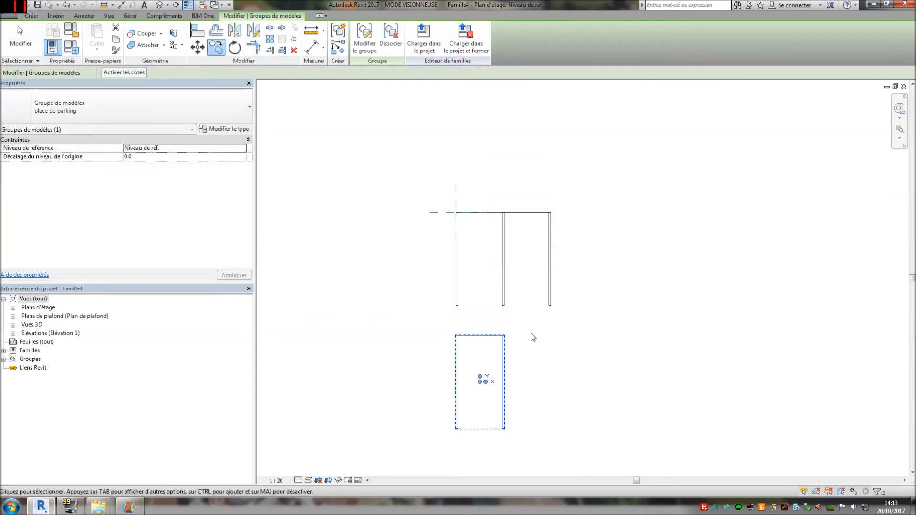
pyautogui.press('Escape')
# - Ungroup the copied parking space below the row
pyautogui.click(505, 385)
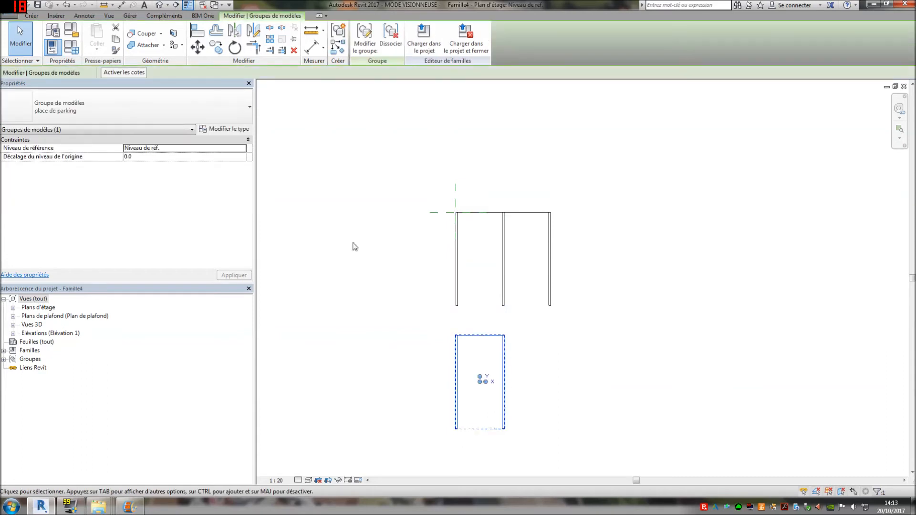
pyautogui.click(402, 51)
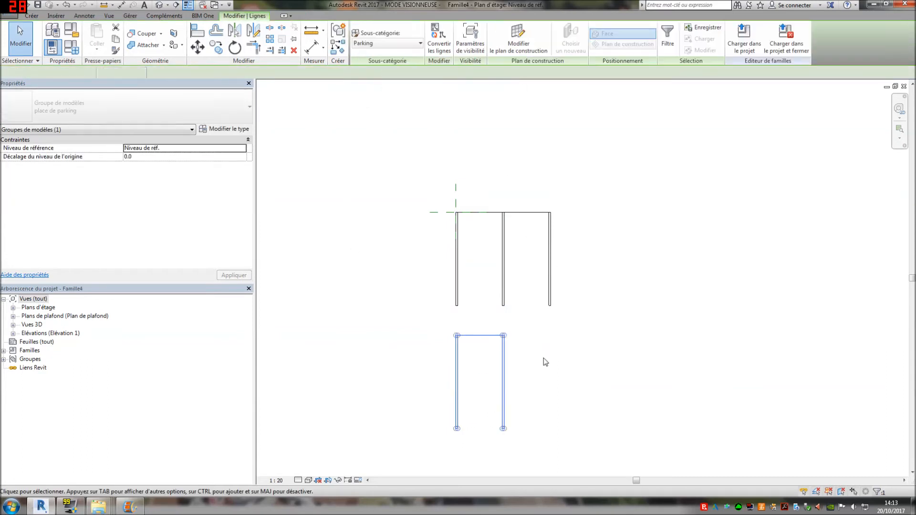
pyautogui.keyDown('ctrl'); pyautogui.scroll(-2, 529, 382); pyautogui.keyUp('ctrl')
pyautogui.press('Escape')
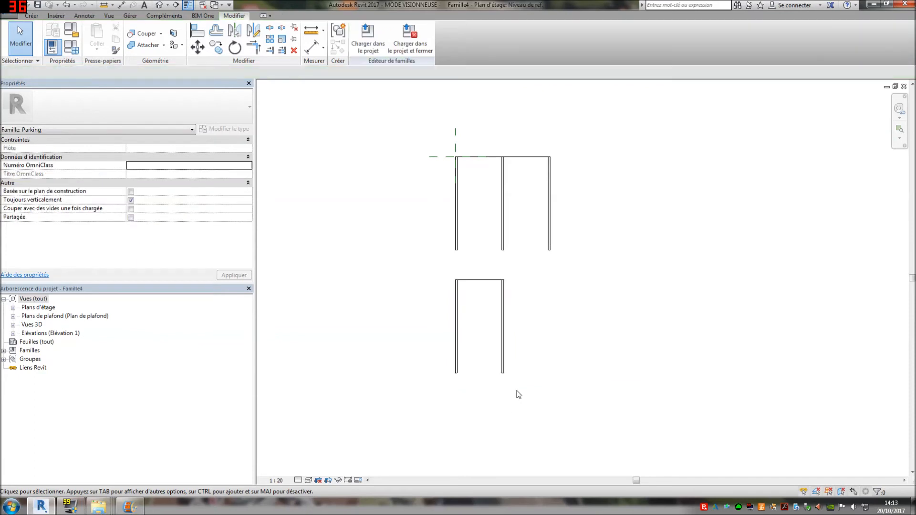
# - Associate the visibility of the lower parking space's lines with a new instance family parameter "parking seul"
pyautogui.moveTo(535, 464); pyautogui.dragTo(409, 266)
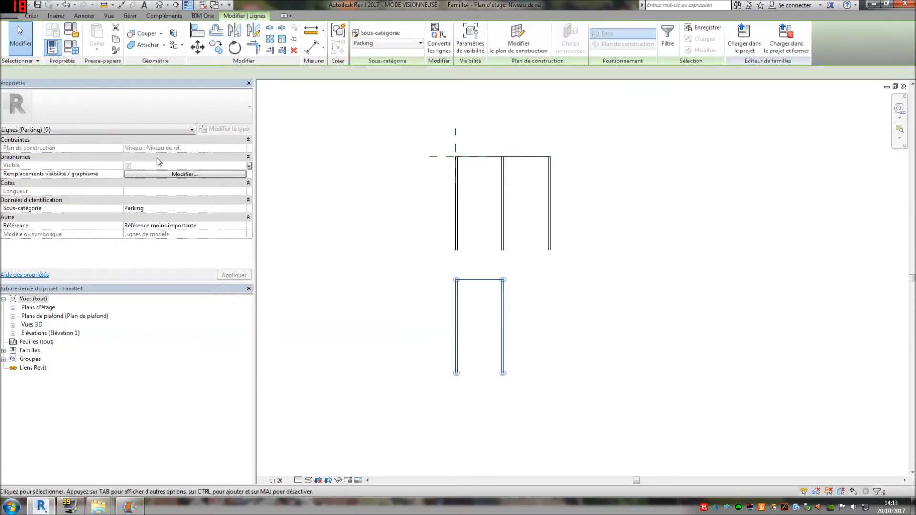
pyautogui.click(249, 166)
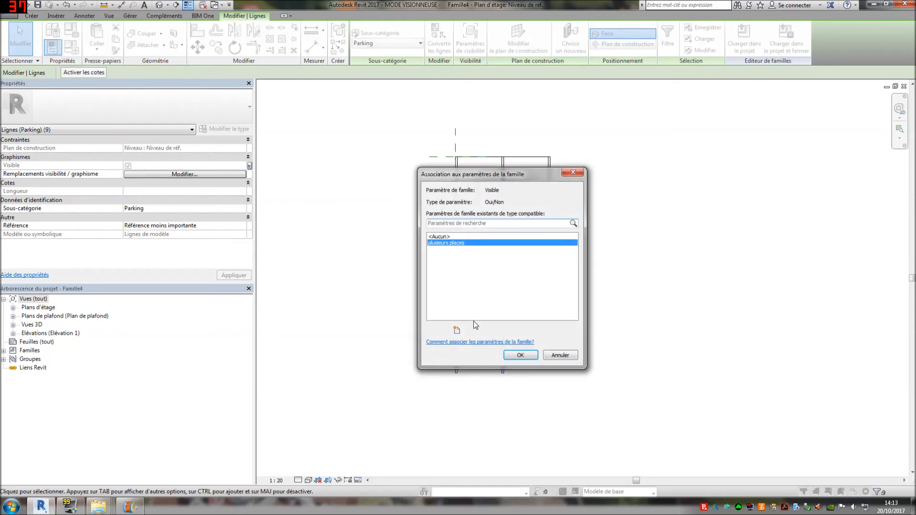
pyautogui.click(457, 329)
pyautogui.click(674, 294)
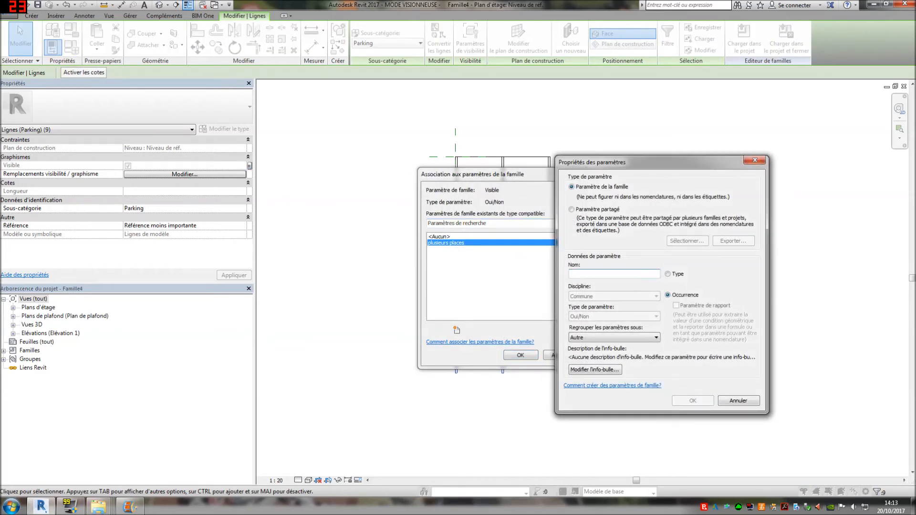
pyautogui.write('p')
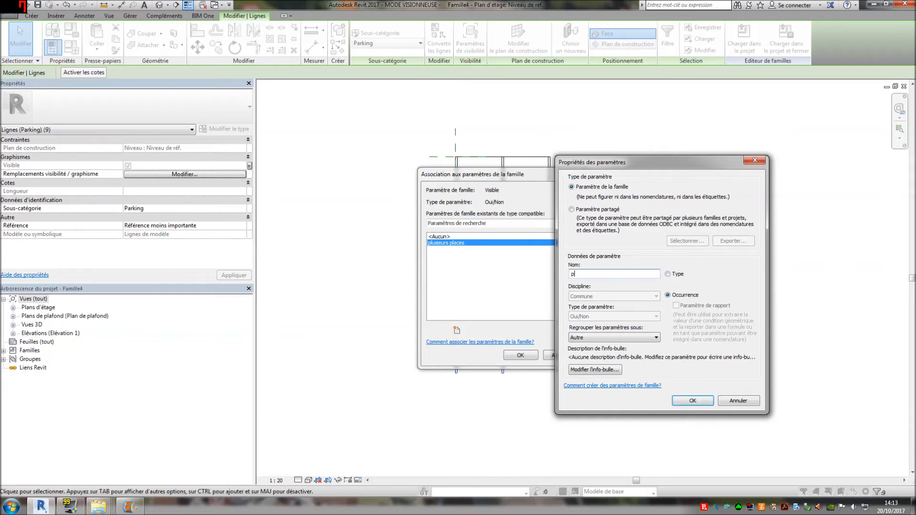
pyautogui.write('arking seul')
pyautogui.click(693, 401)
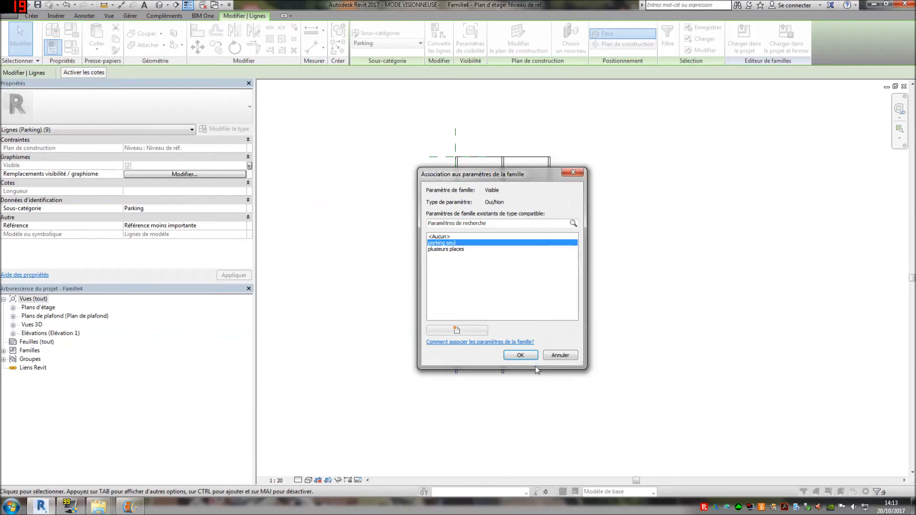
pyautogui.click(520, 355)
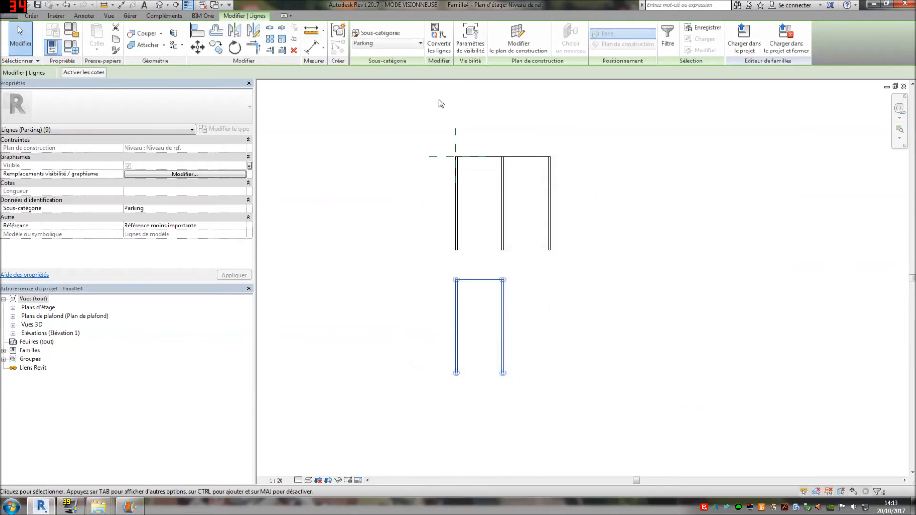
# - Group the selected lines of the lower parking space as a model group named "parking seul"
pyautogui.press('g')
pyautogui.press('p')
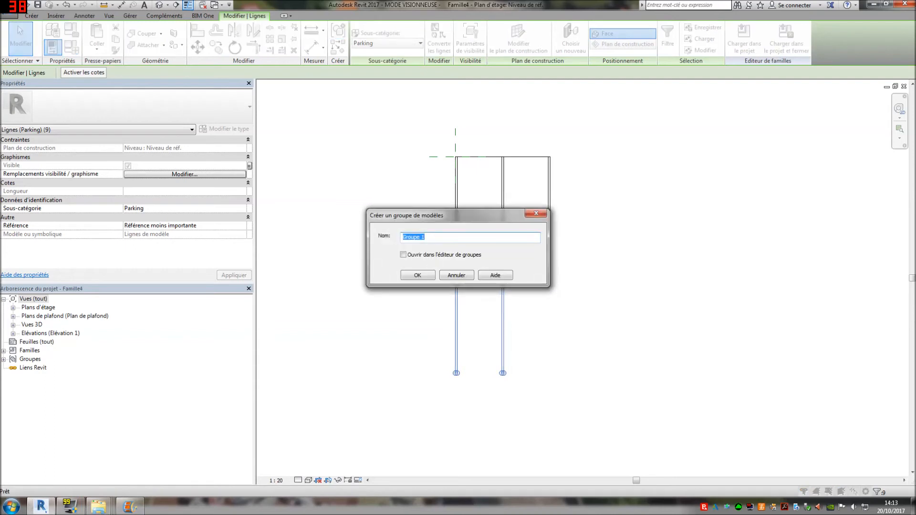
pyautogui.write('parking seul')
pyautogui.click(412, 276)
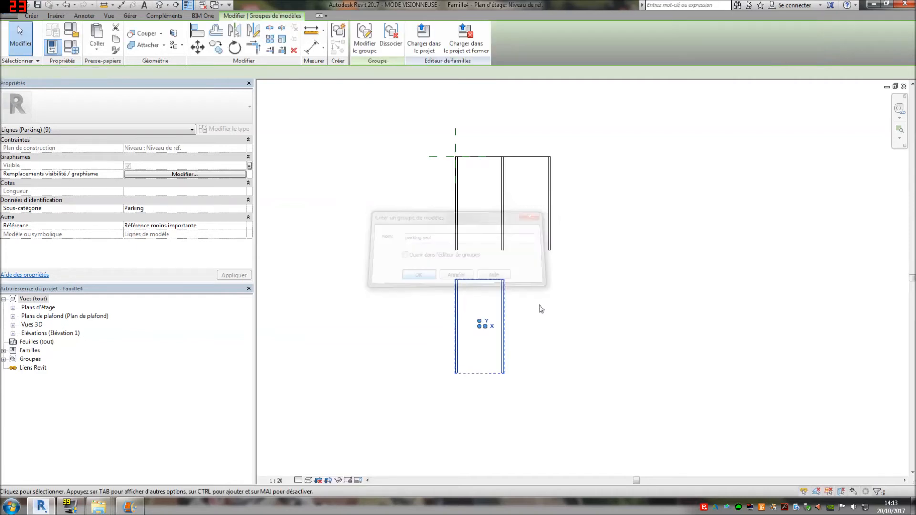
pyautogui.click(572, 258)
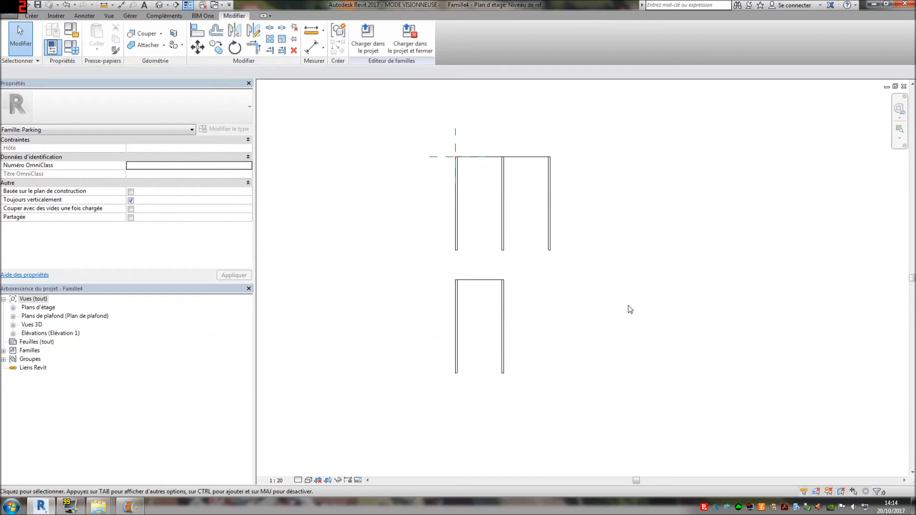
# - In the family types, give the "parking seul" parameter the formula nombre de place de parking < 2
pyautogui.click(72, 47)
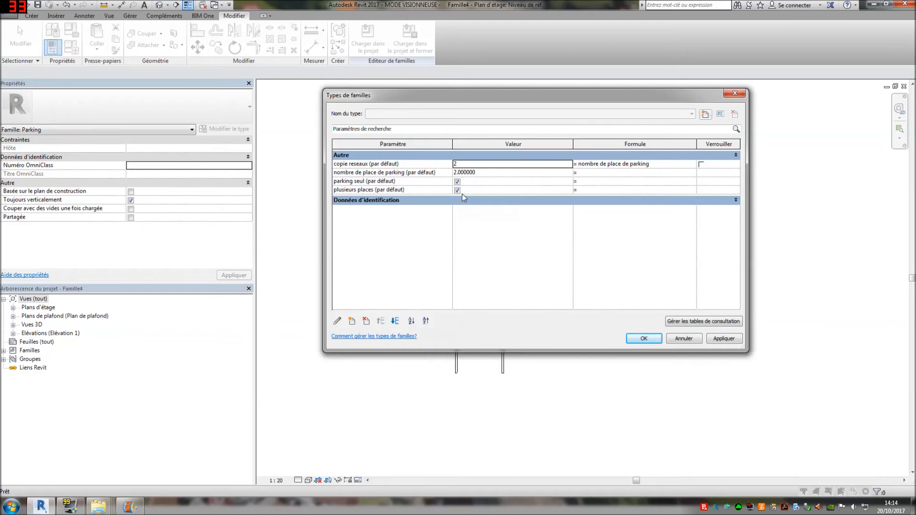
pyautogui.click(457, 190)
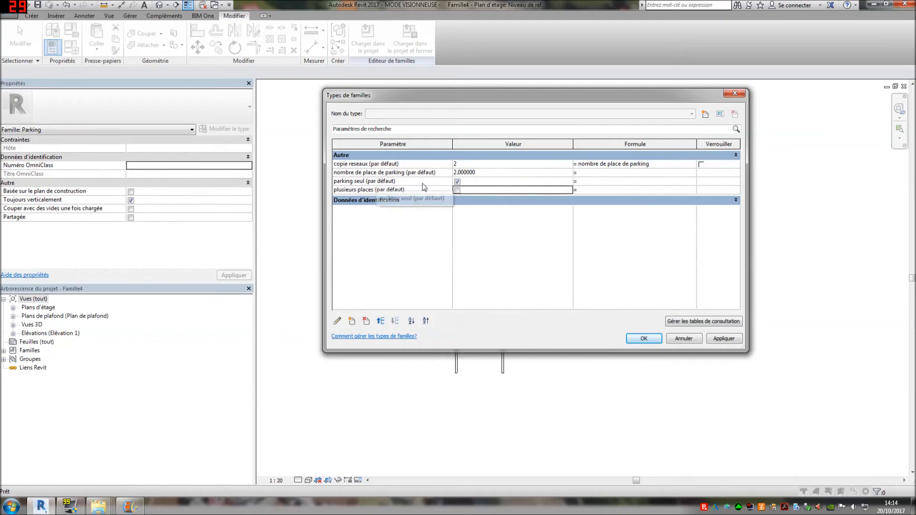
pyautogui.click(456, 190)
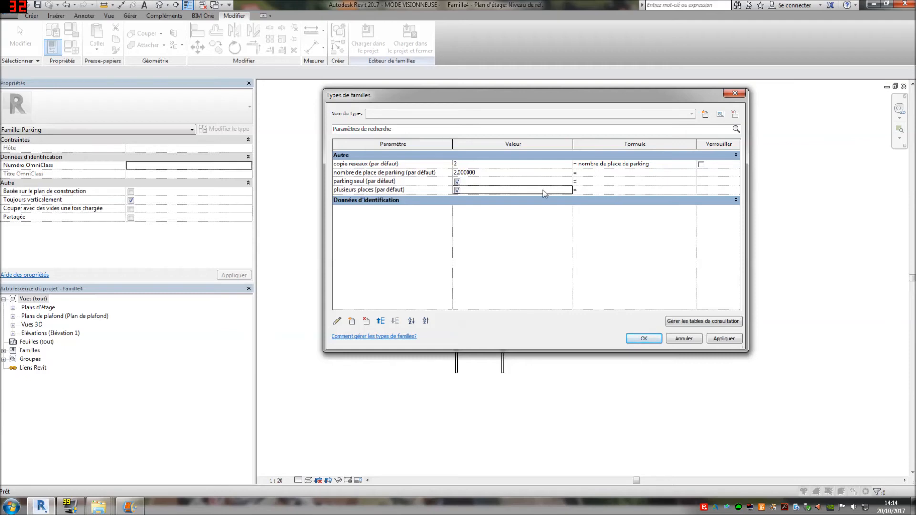
pyautogui.click(656, 164)
pyautogui.hotkey('ctrl', 'c')
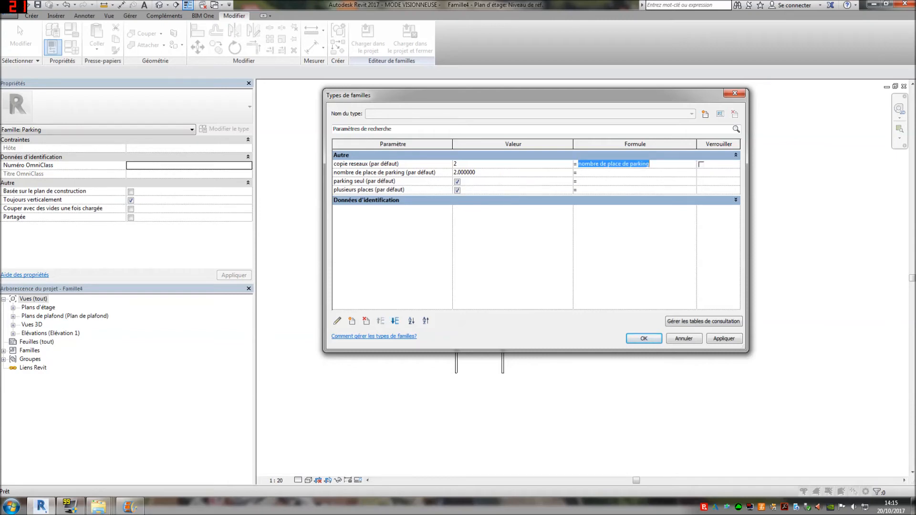
pyautogui.click(617, 183)
pyautogui.hotkey('ctrl', 'v')
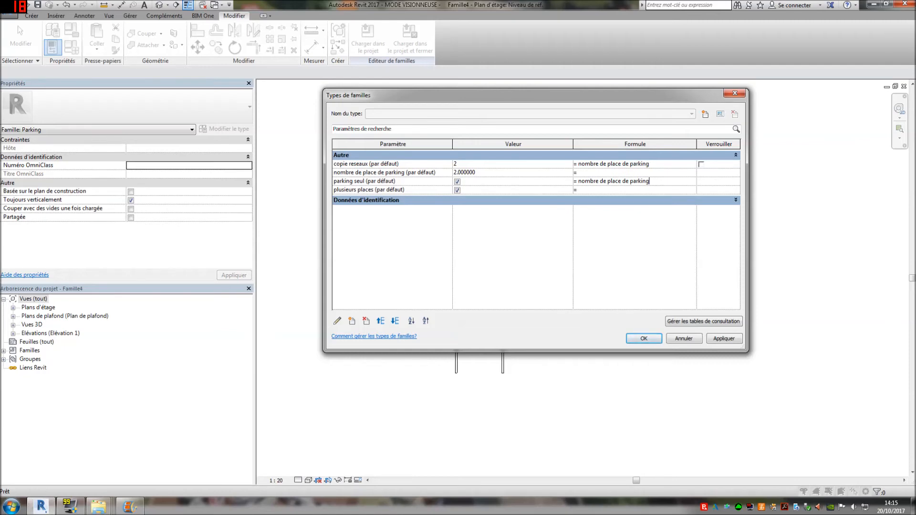
pyautogui.write('<2')
# - Give the "plusieurs places" parameter the formula nombre de place de parking > 1 and apply it
pyautogui.click(609, 192)
pyautogui.hotkey('ctrl', 'v')
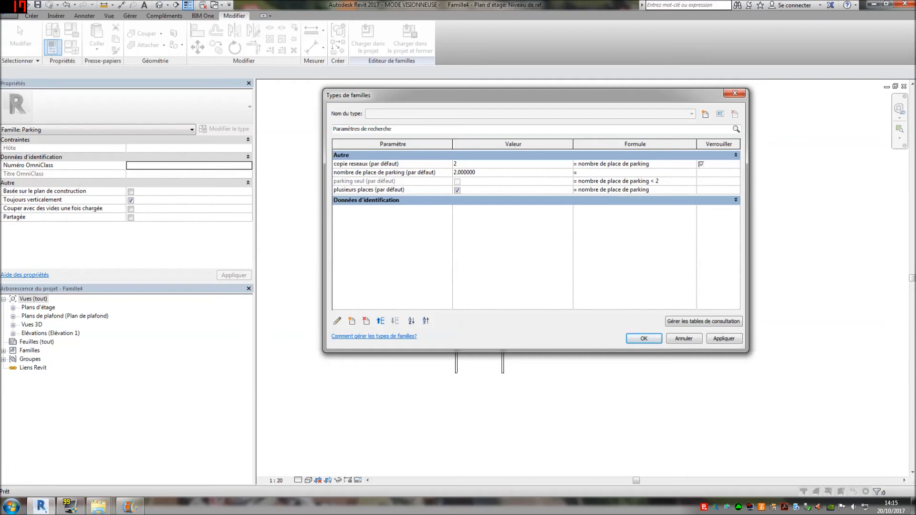
pyautogui.write('<')
pyautogui.write('>')
pyautogui.write('1')
pyautogui.click(623, 264)
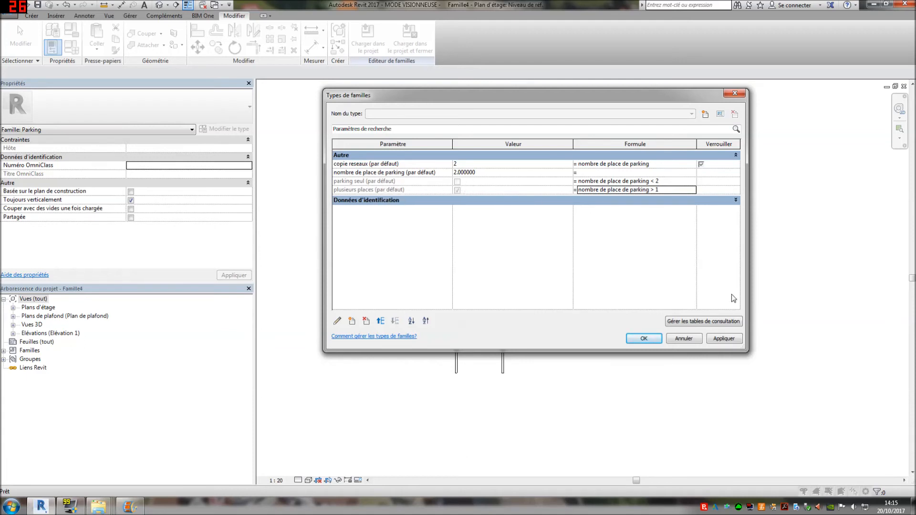
pyautogui.click(724, 339)
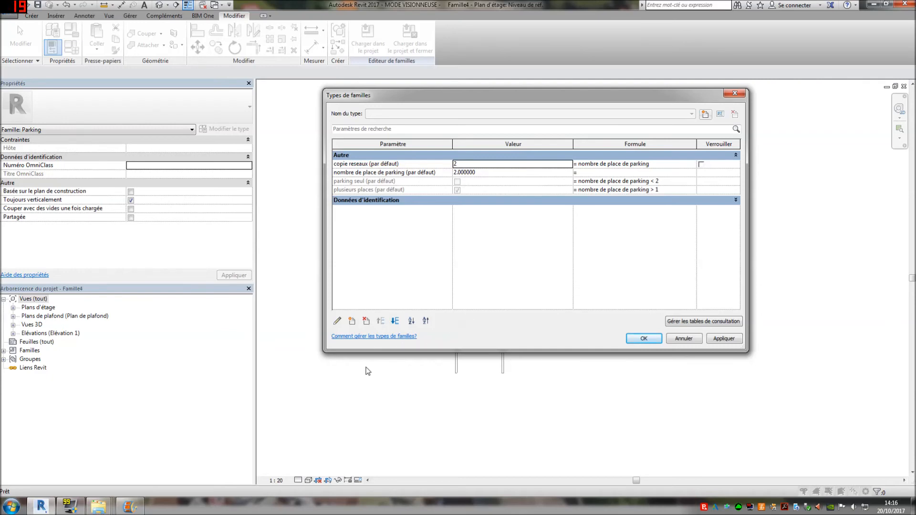
# - Add an instance family parameter named "verif" with the parameter type Nombre
pyautogui.click(352, 322)
pyautogui.click(668, 296)
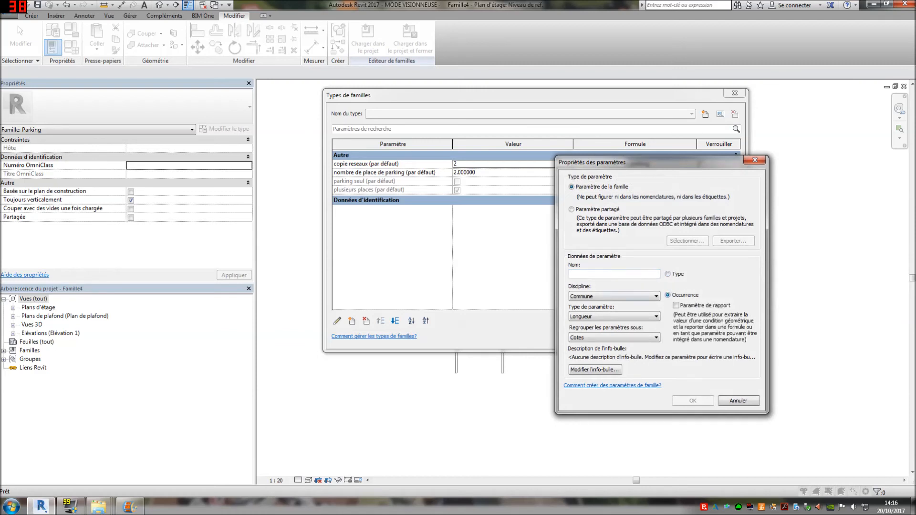
pyautogui.write('ve')
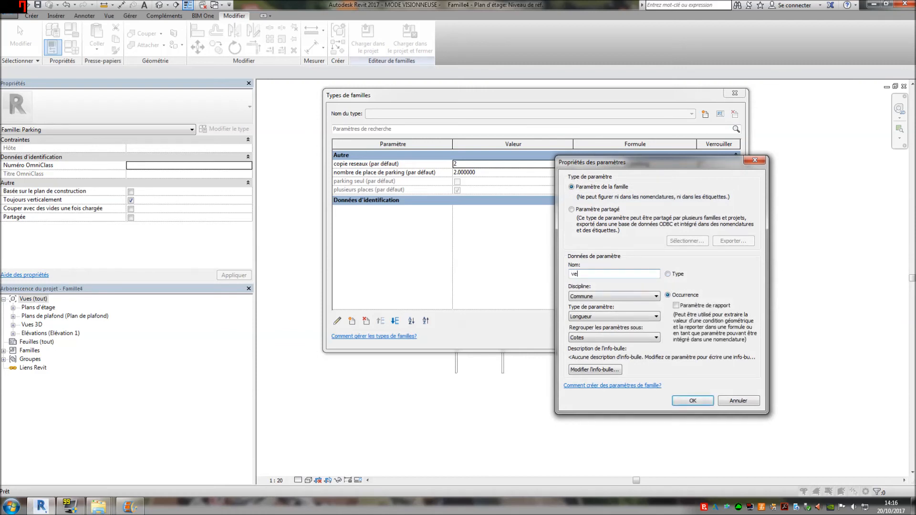
pyautogui.write('rf')
pyautogui.click(623, 318)
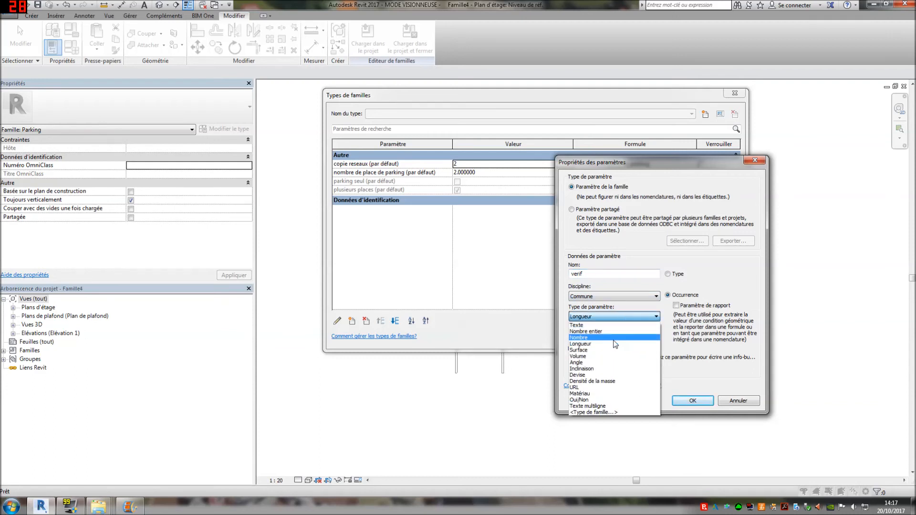
pyautogui.click(601, 337)
pyautogui.click(692, 401)
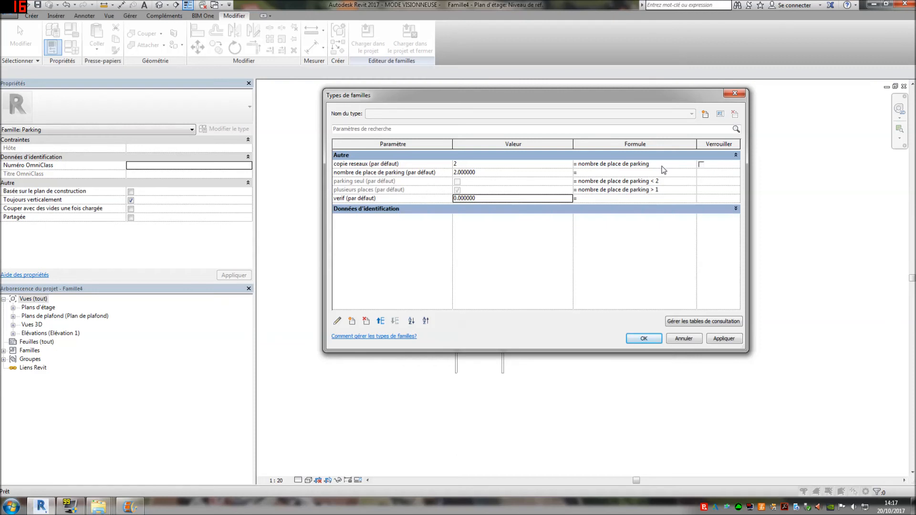
# - Set the "verif" parameter to 2 with the formula nombre de place de parking, and apply it
pyautogui.click(603, 199)
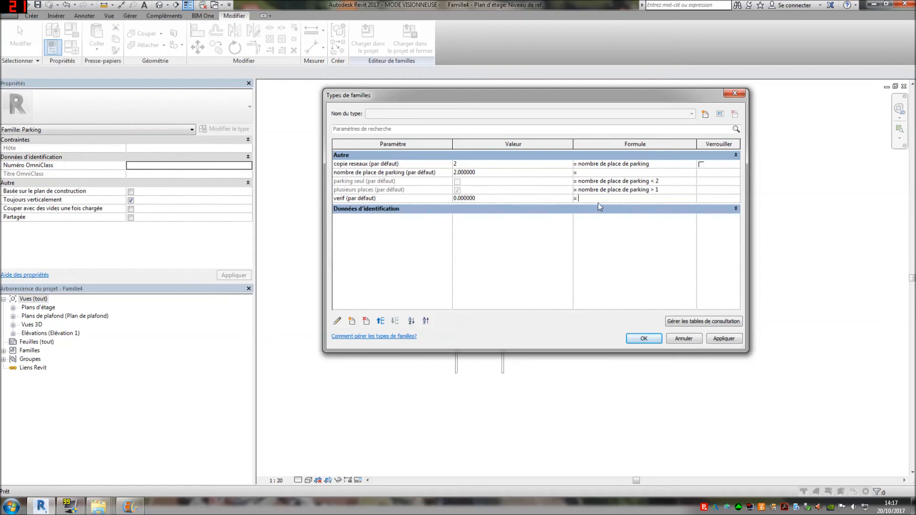
pyautogui.click(494, 198)
pyautogui.write('2')
pyautogui.click(594, 198)
pyautogui.hotkey('ctrl', 'v')
pyautogui.click(724, 339)
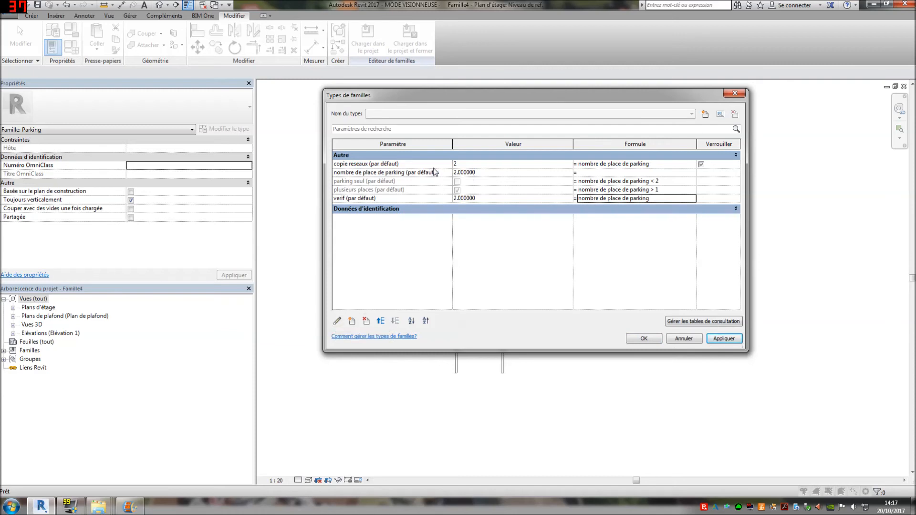
# - Replace the "copie reseaux" formula with a nested if on verif: 1 when below 1, 2 when below 2, otherwise nombre de place de parking
pyautogui.click(663, 164)
pyautogui.hotkey('ctrl', 'c')
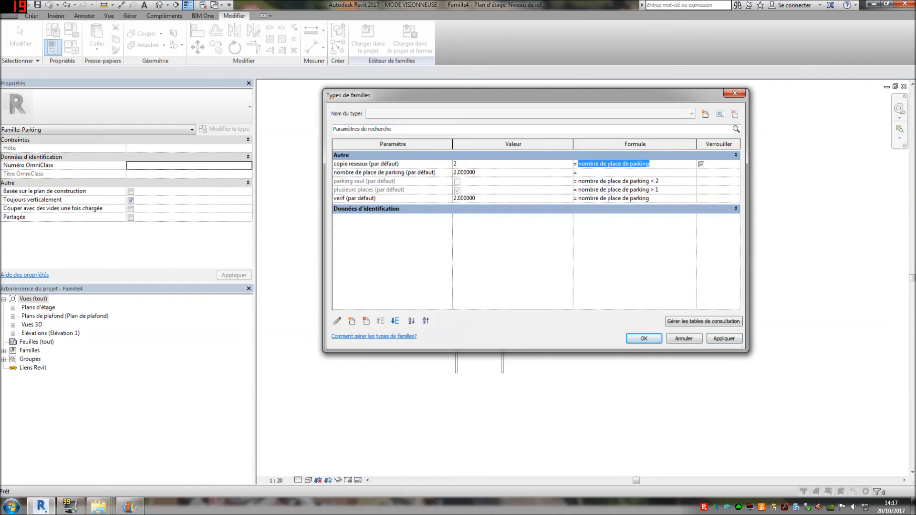
pyautogui.press('BackSpace')
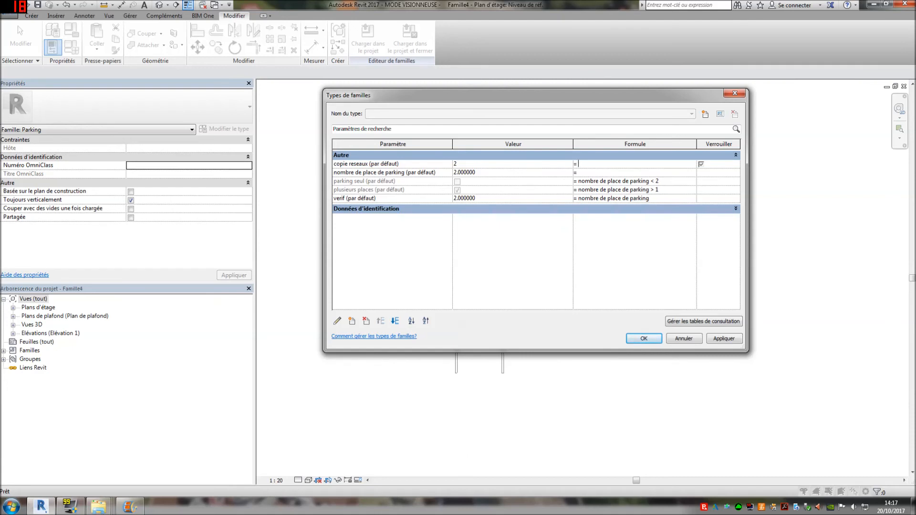
pyautogui.write('if(ver')
pyautogui.press('BackSpace')
pyautogui.write('<1,1')
pyautogui.write(',if(verrif>')
pyautogui.press('BackSpace')
pyautogui.write('<2,2,')
pyautogui.hotkey('ctrl', 'v')
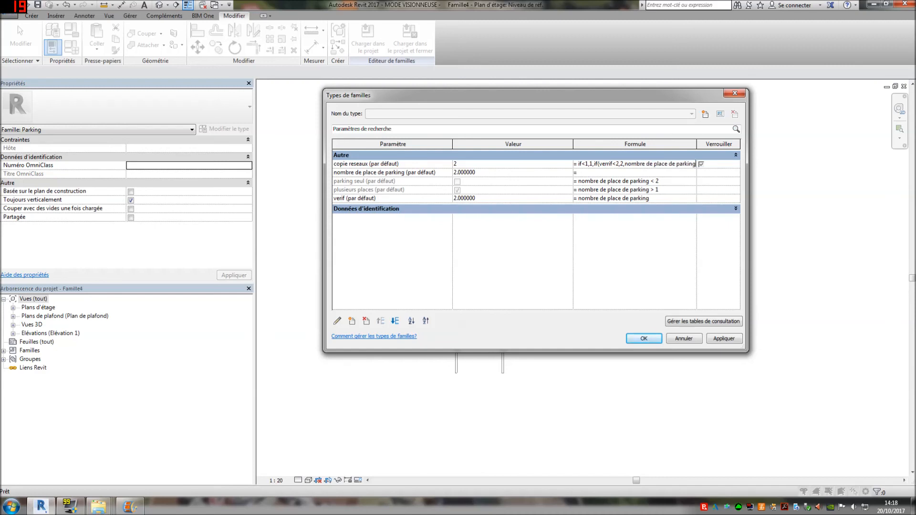
pyautogui.write(')')
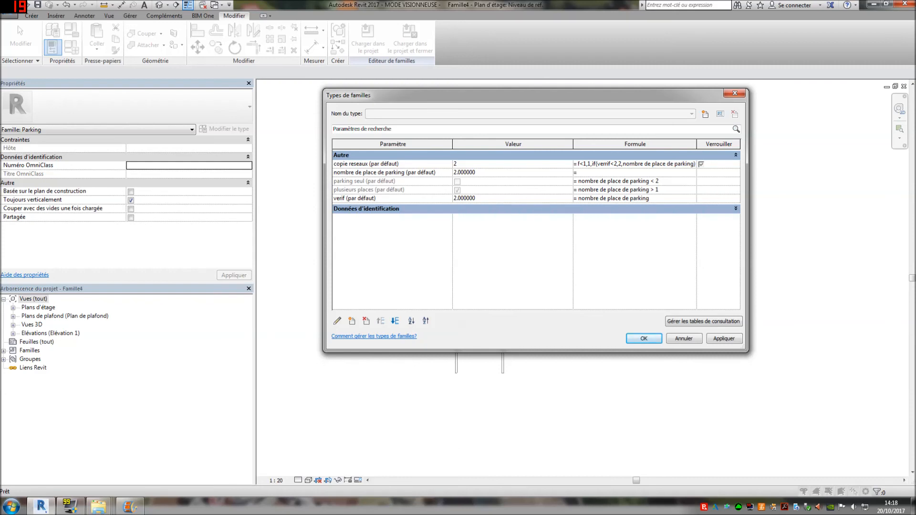
pyautogui.click(640, 266)
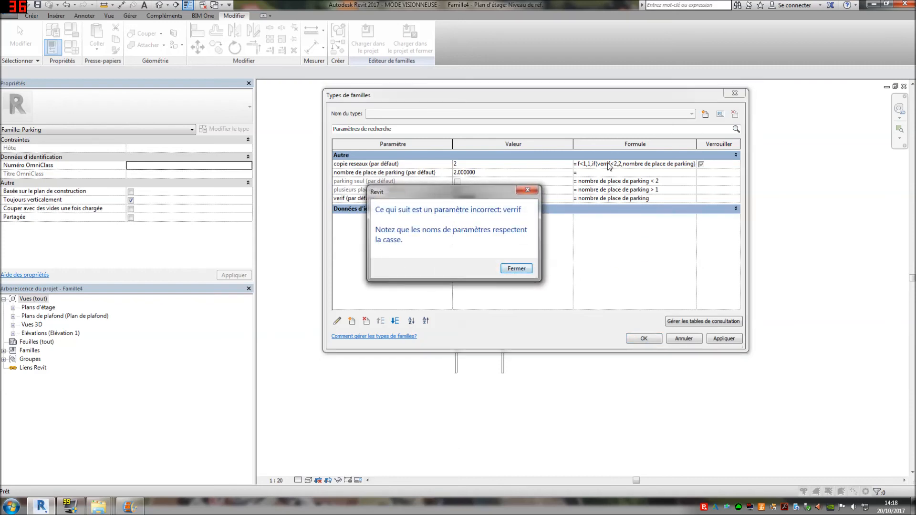
# - Correct the "copie reseaux" formula to if(verif < 1, 1, if(verif < 2, 2, nombre de place de parking)) and accept the family types
pyautogui.click(517, 269)
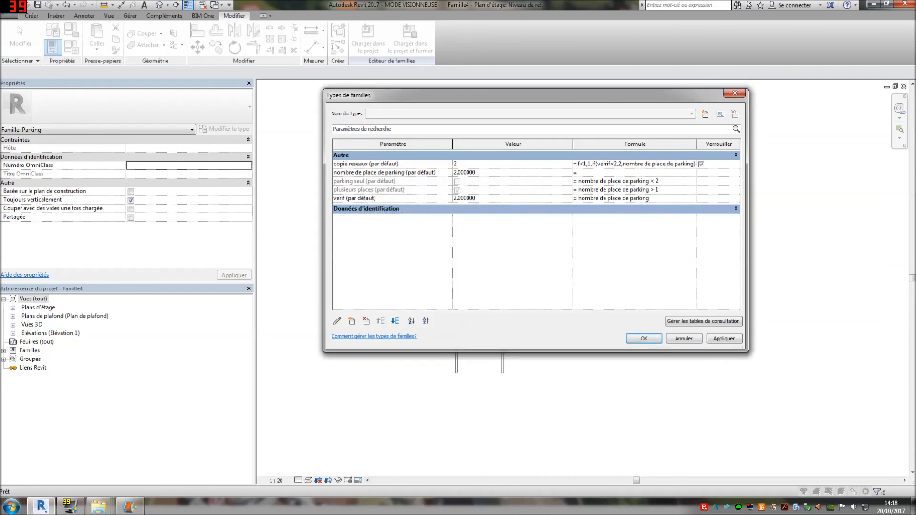
pyautogui.press('BackSpace')
pyautogui.click(620, 266)
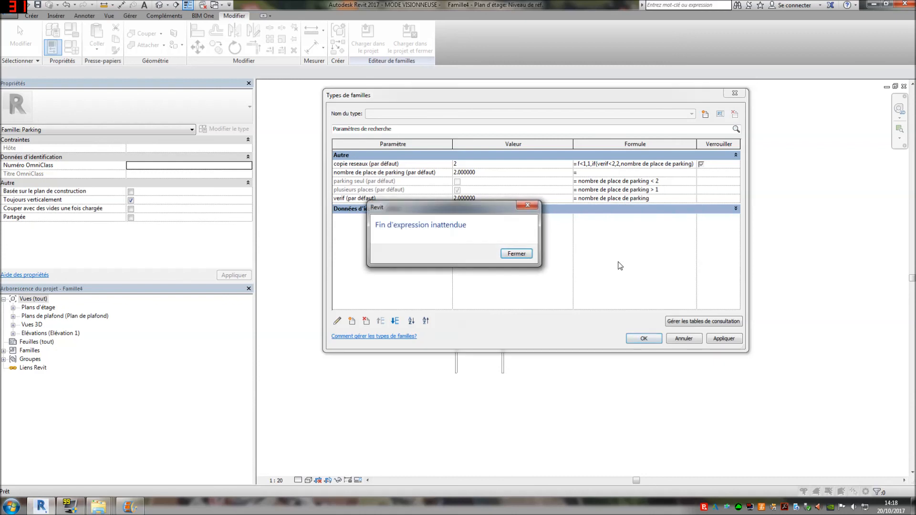
pyautogui.click(520, 254)
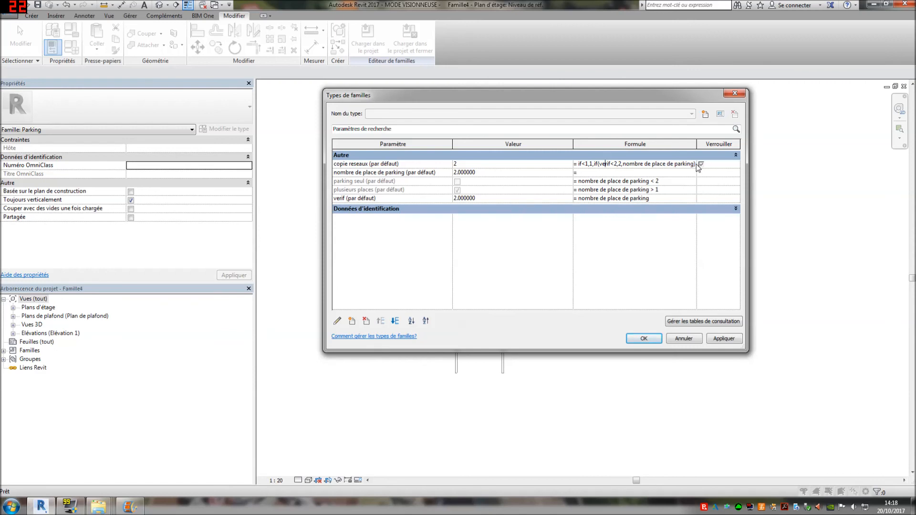
pyautogui.write(')')
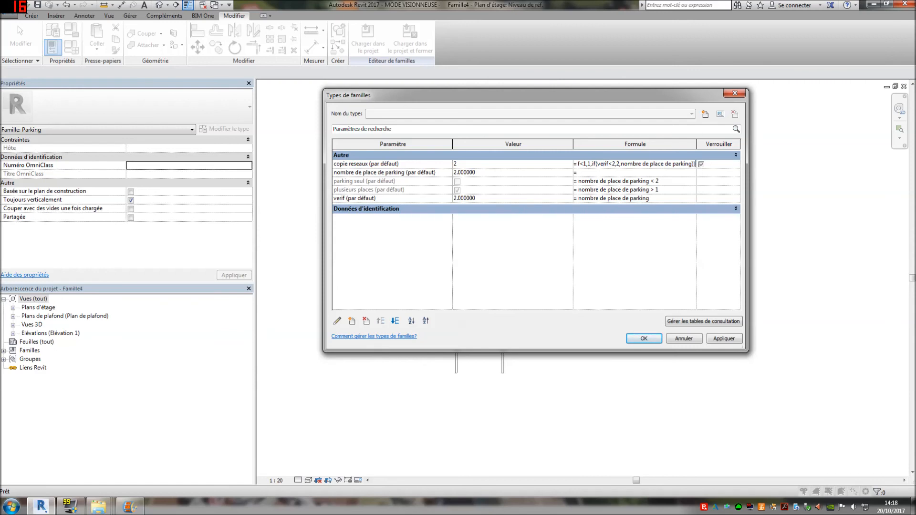
pyautogui.click(638, 272)
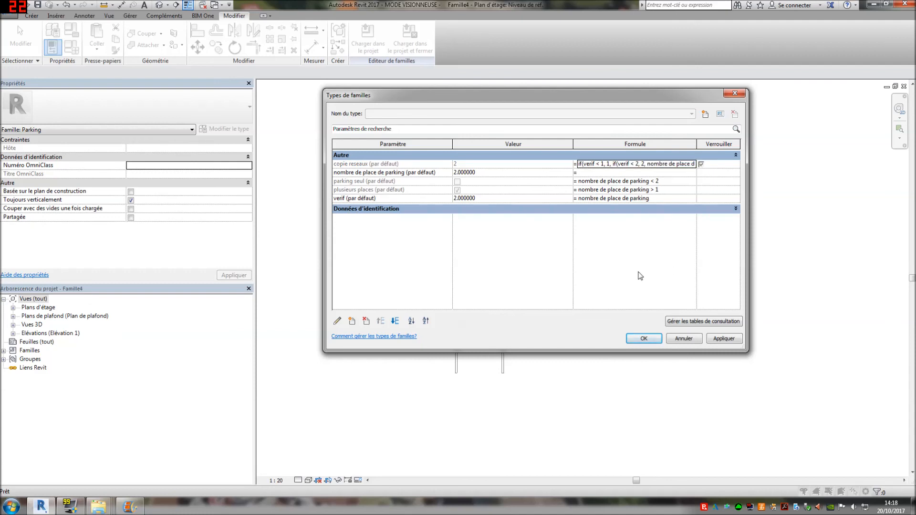
pyautogui.click(723, 340)
pyautogui.click(644, 339)
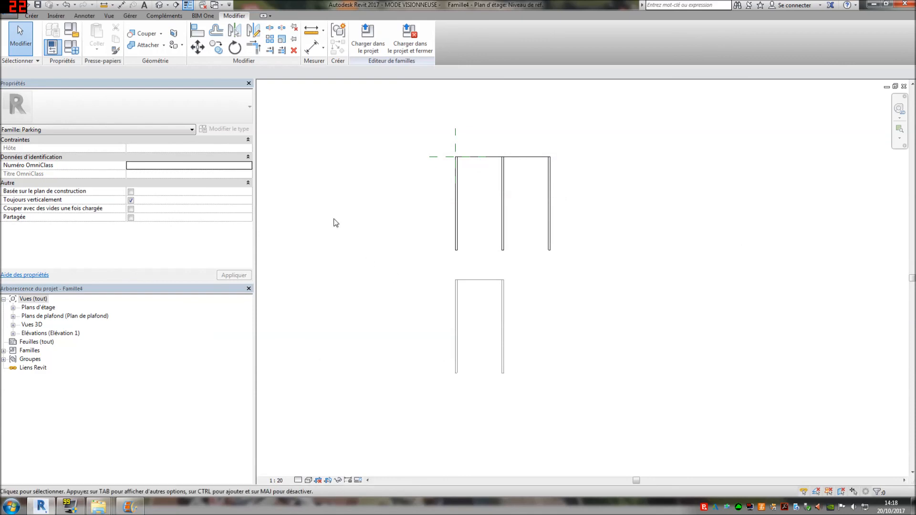
# - Reload the family into the project, overwriting the existing version and parameter values, and set the upper row's nombre de place de parking to 1
pyautogui.click(365, 34)
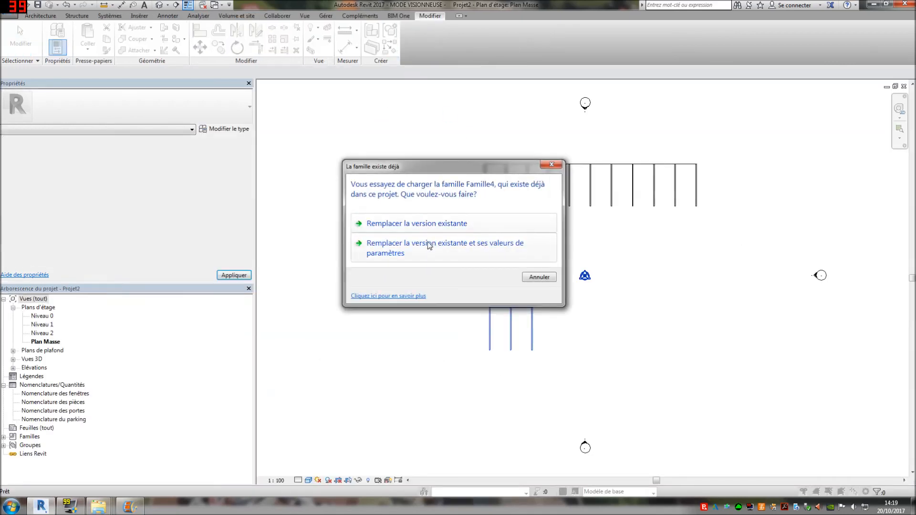
pyautogui.click(430, 245)
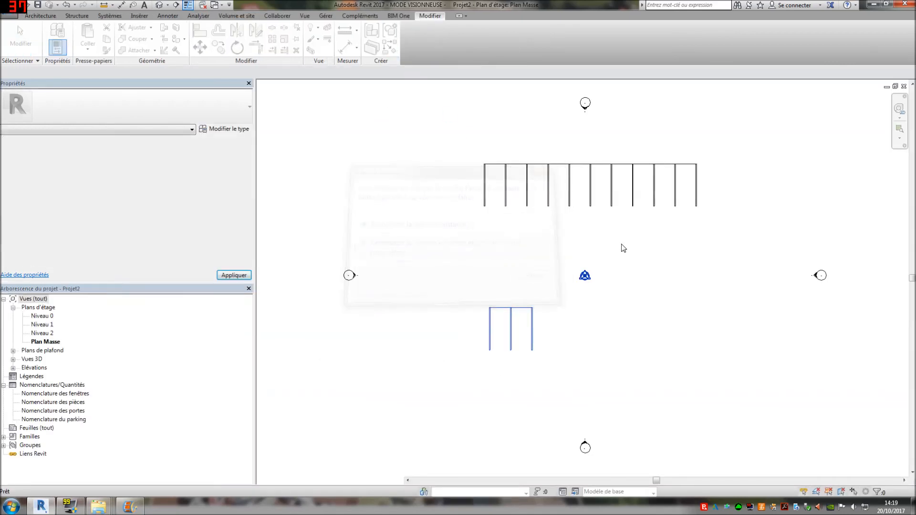
pyautogui.click(523, 198)
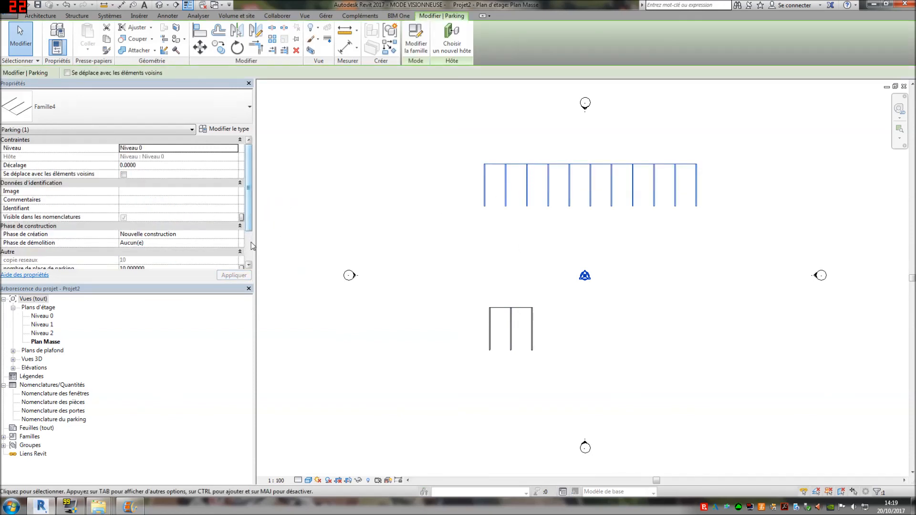
pyautogui.scroll(-1, 253, 246)
pyautogui.doubleClick(144, 251)
pyautogui.write('1')
pyautogui.press('Return')
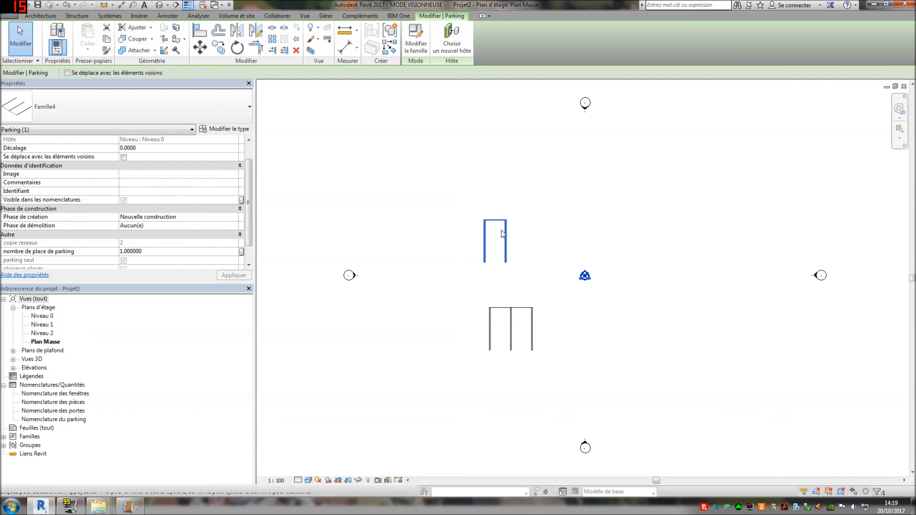
# - Edit the parking family, move the "parking seul" group onto the array's first space, and reload it, overwriting the existing version and parameter values
pyautogui.click(416, 40)
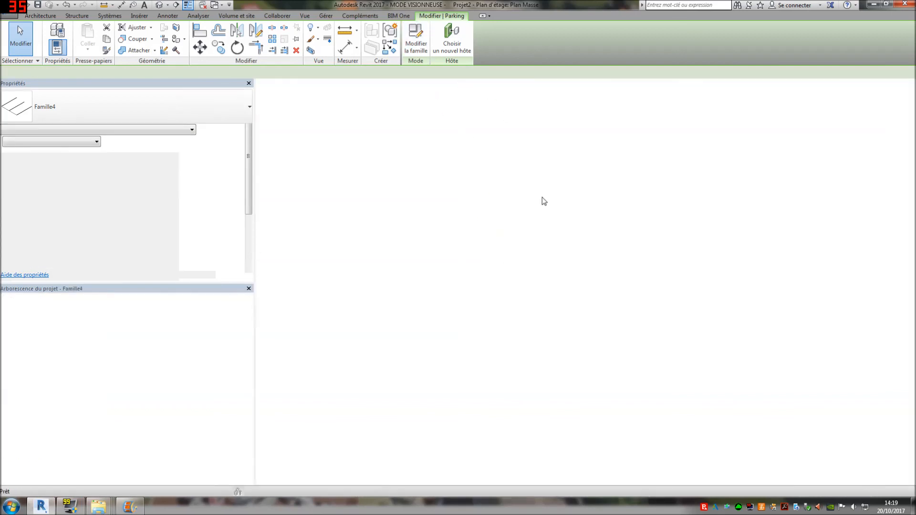
pyautogui.click(499, 281)
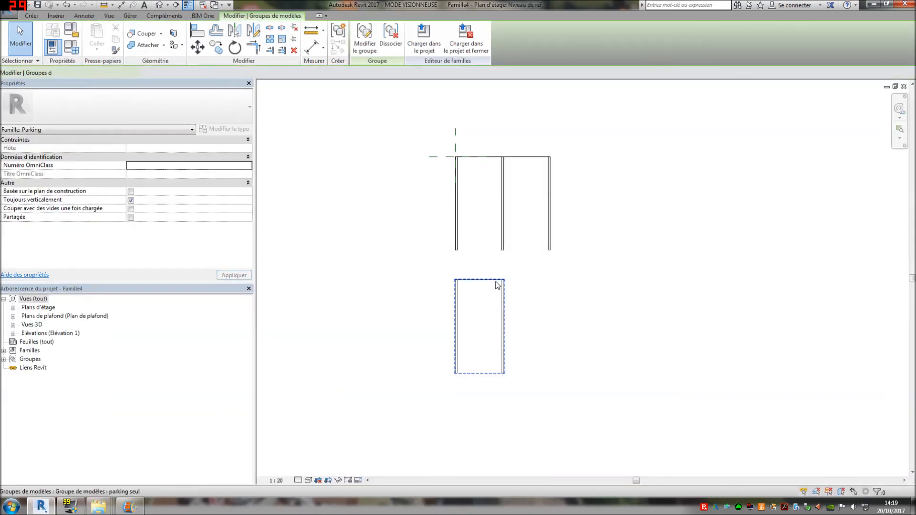
pyautogui.click(198, 48)
pyautogui.click(479, 280)
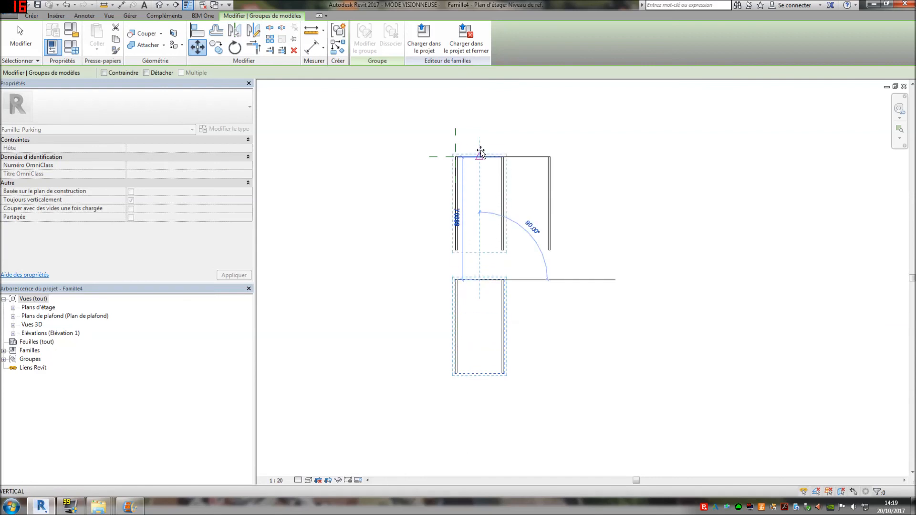
pyautogui.click(479, 156)
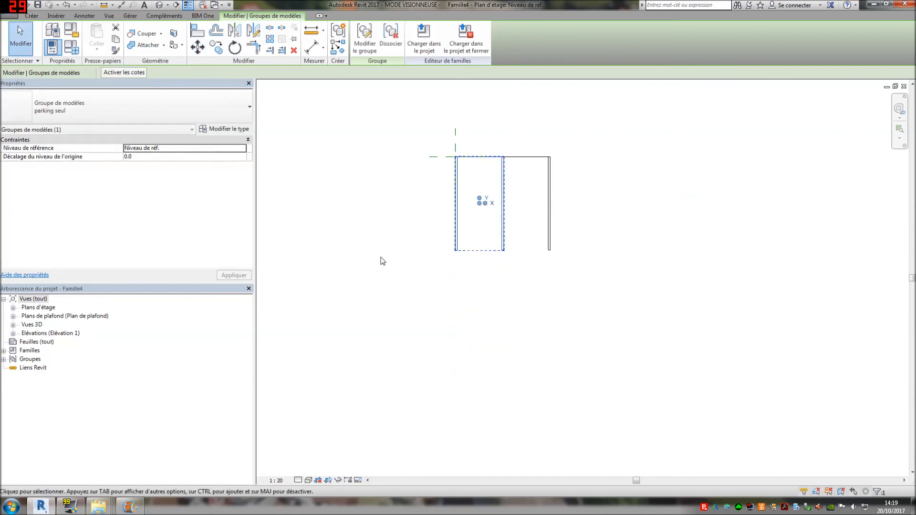
pyautogui.press('Escape')
pyautogui.click(369, 36)
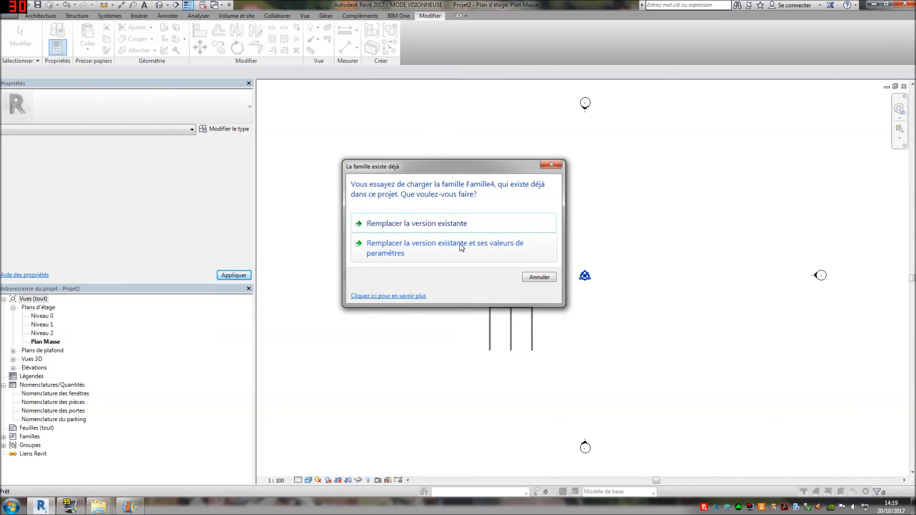
pyautogui.click(461, 247)
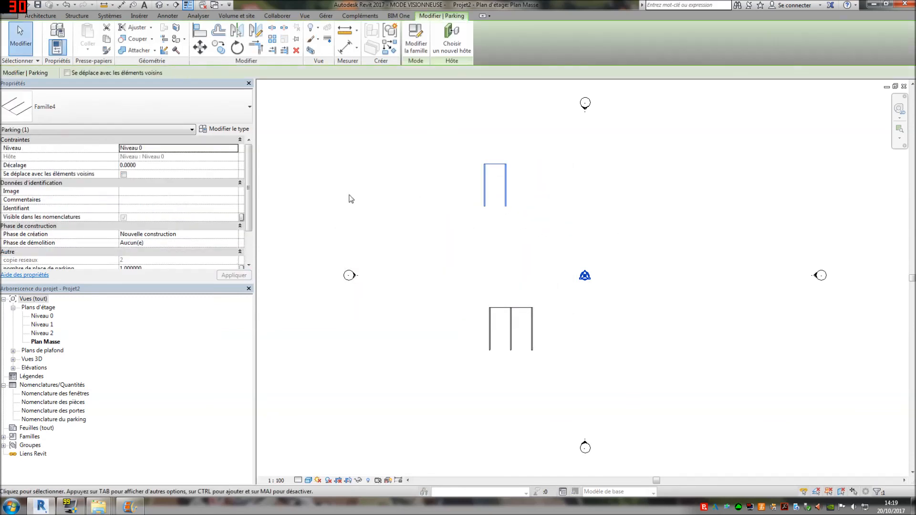
# - Set the upper parking instance's nombre de place de parking to 5
pyautogui.scroll(-1, 247, 237)
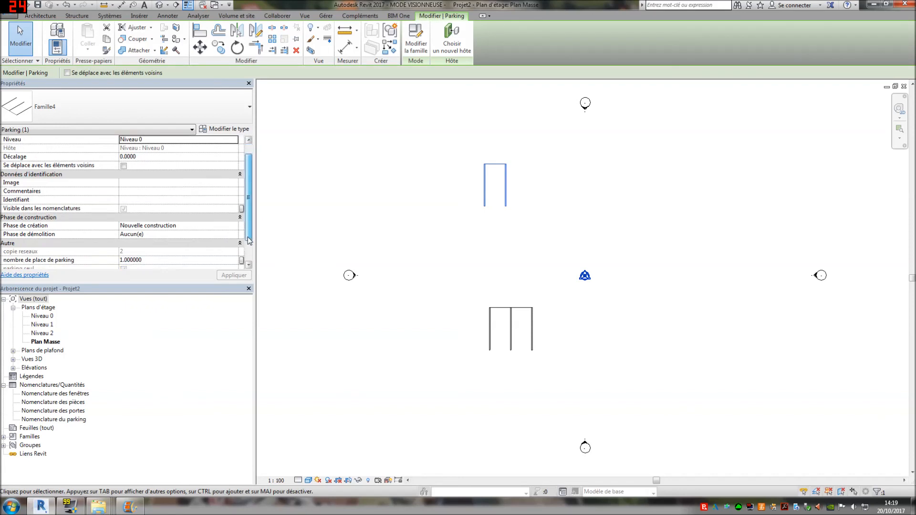
pyautogui.scroll(-4, 248, 241)
pyautogui.click(178, 226)
pyautogui.click(199, 225)
pyautogui.click(199, 224)
pyautogui.moveTo(181, 226); pyautogui.dragTo(113, 233)
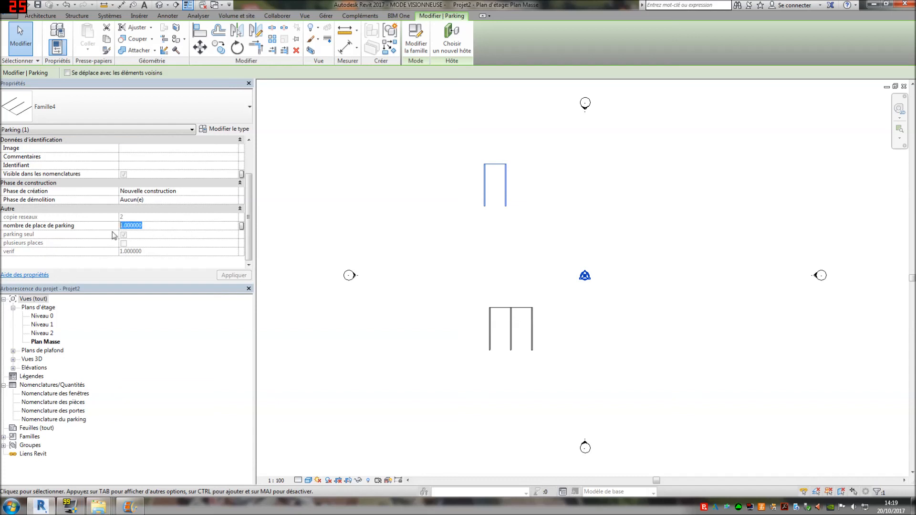
pyautogui.write('5')
pyautogui.press('Return')
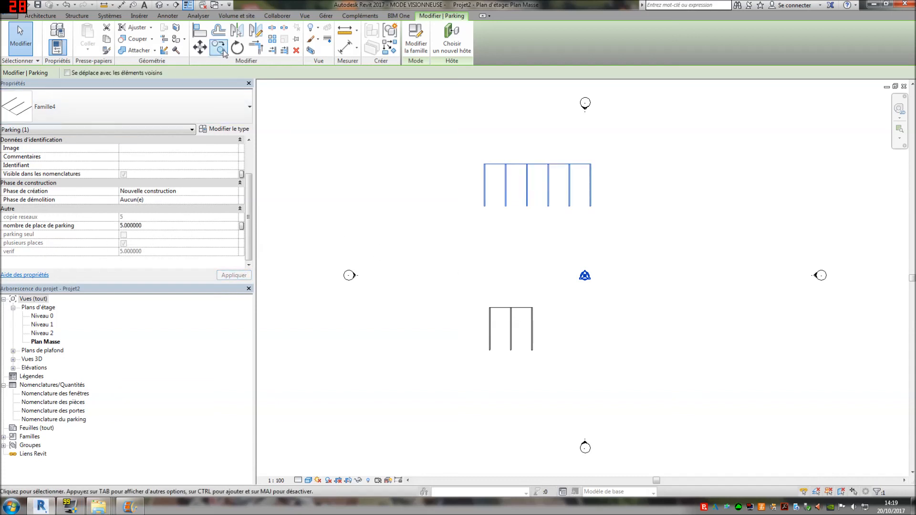
# - Copy the five-space parking row a short distance upward and rotate the copy 180° about its centre
pyautogui.click(219, 48)
pyautogui.click(502, 164)
pyautogui.click(502, 133)
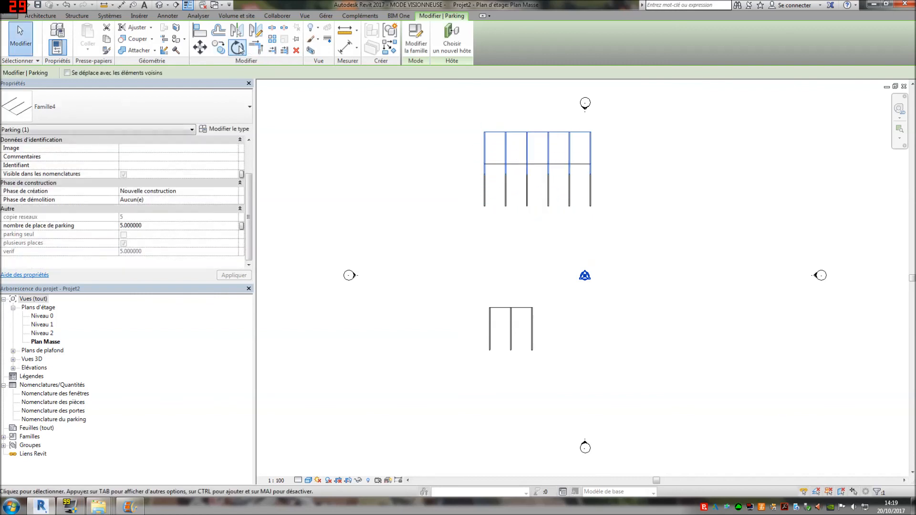
pyautogui.click(237, 47)
pyautogui.click(538, 136)
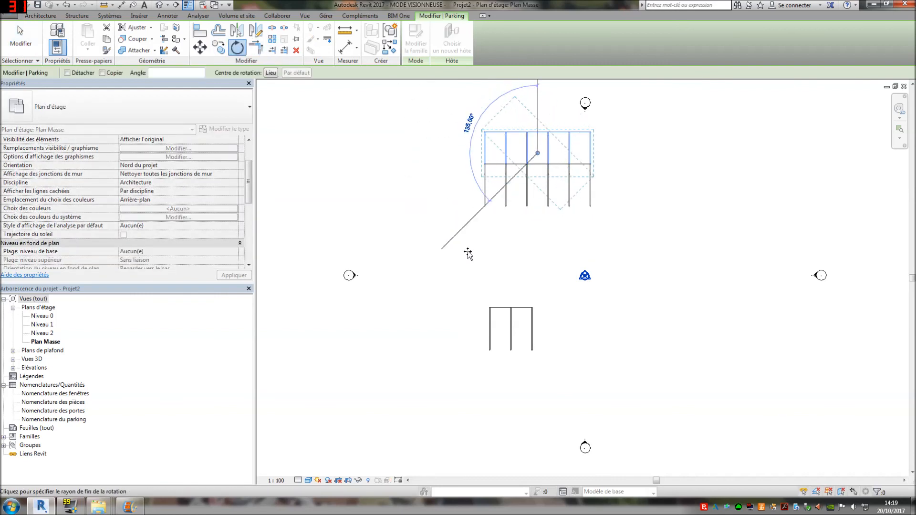
pyautogui.click(537, 265)
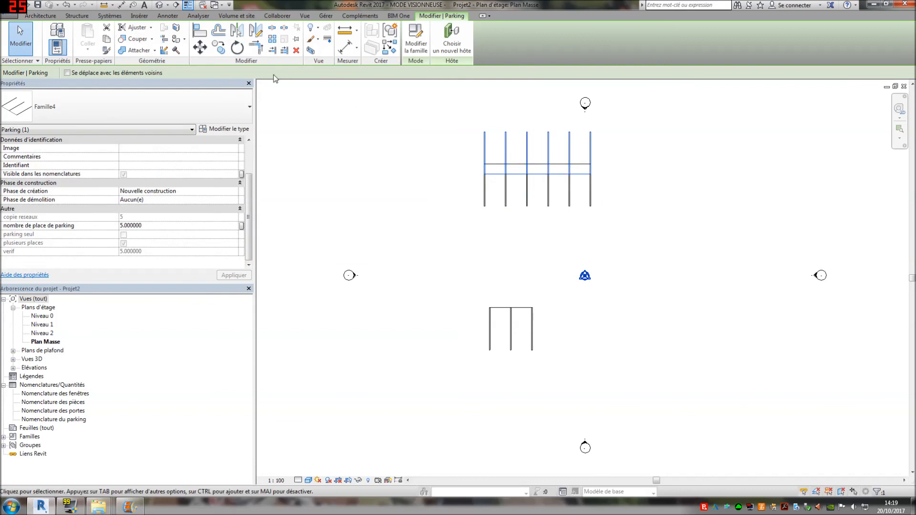
# - Move the rotated row so its base line meets the original row's base line, placing the two rows back to back
pyautogui.click(199, 47)
pyautogui.click(515, 174)
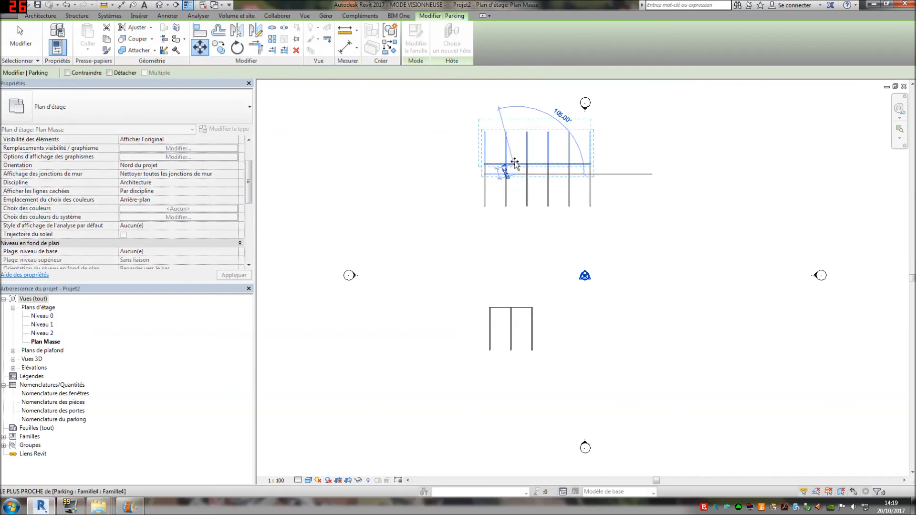
pyautogui.click(516, 163)
pyautogui.click(629, 146)
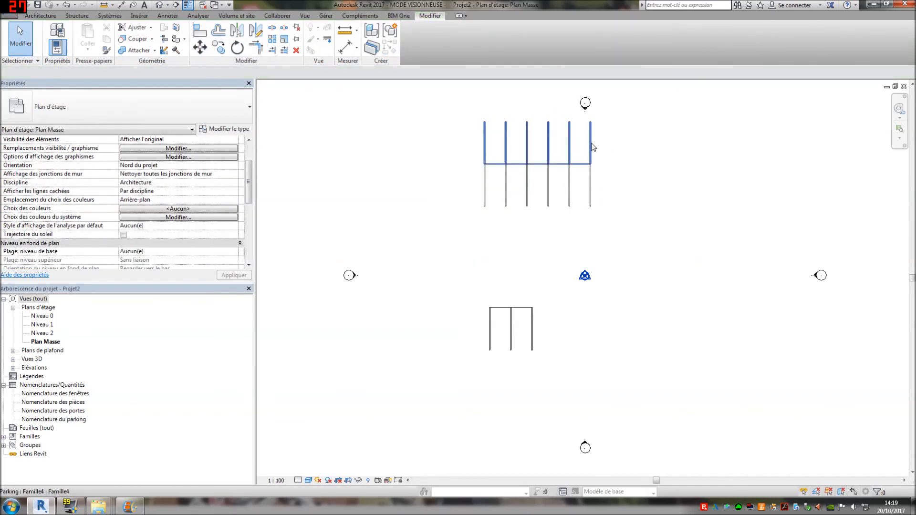
# - Copy the rotated upper row horizontally to the right, clear of the back-to-back rows
pyautogui.click(590, 143)
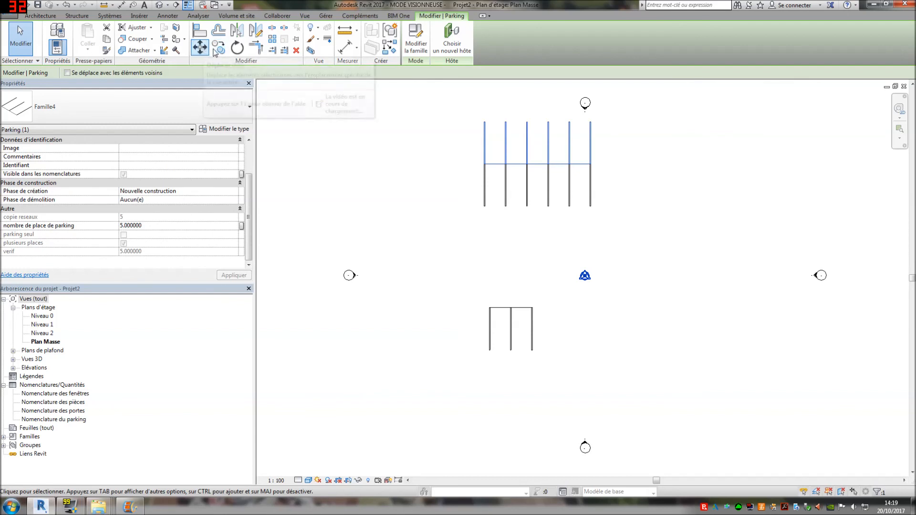
pyautogui.click(219, 46)
pyautogui.click(547, 151)
pyautogui.click(687, 151)
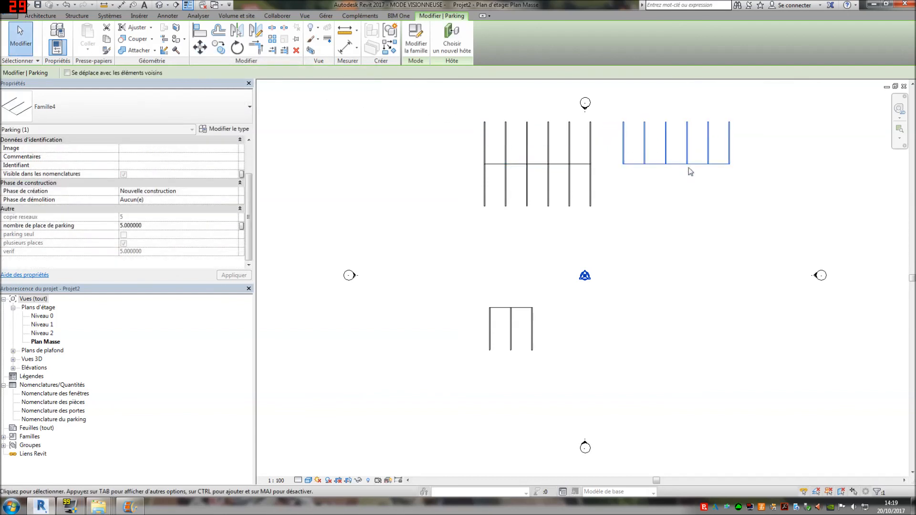
# - Set the new right-hand copy's nombre de place de parking to 1 and open the Nomenclature du parking schedule
pyautogui.click(176, 228)
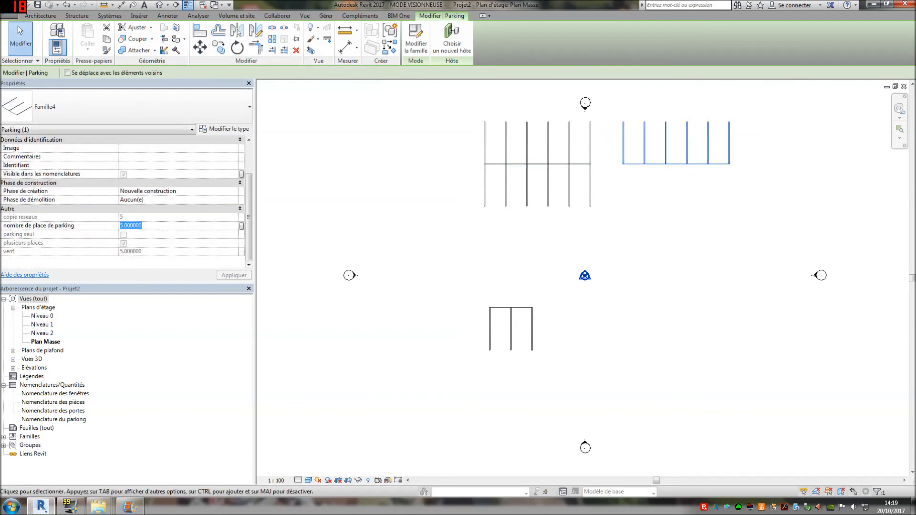
pyautogui.write('1')
pyautogui.click(684, 235)
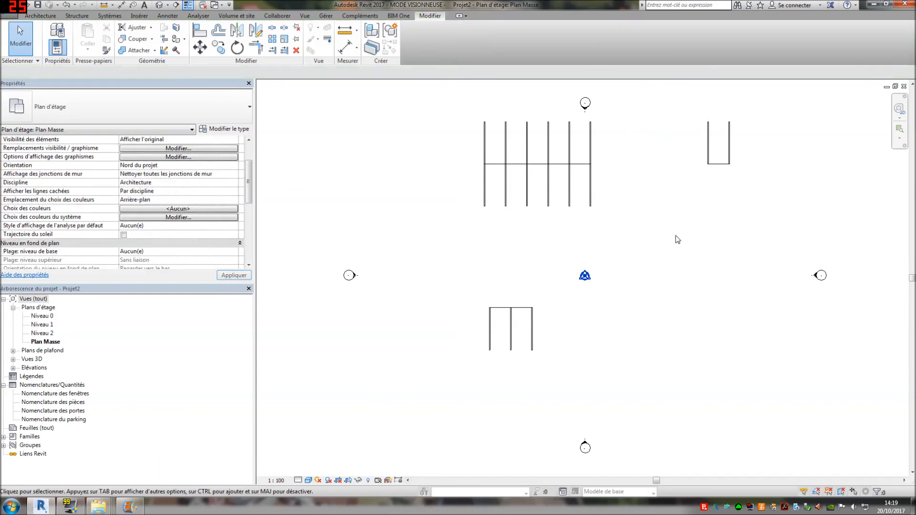
pyautogui.doubleClick(75, 420)
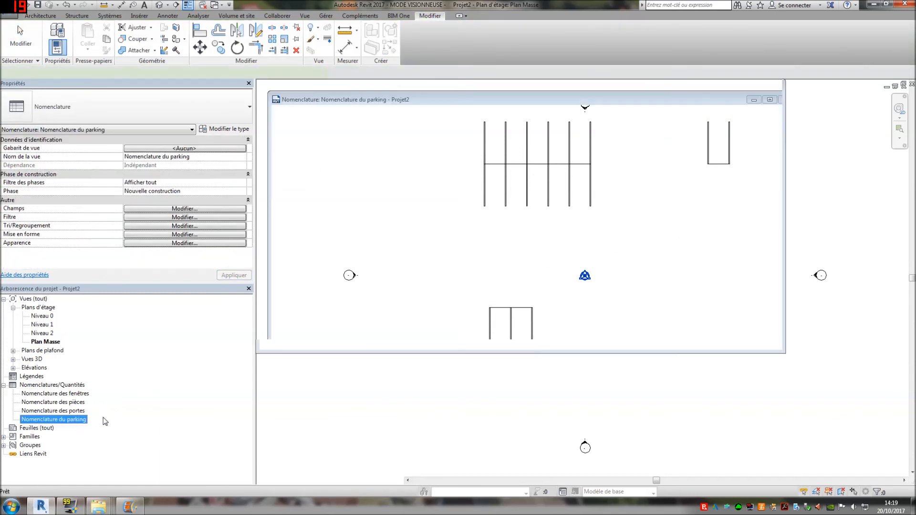